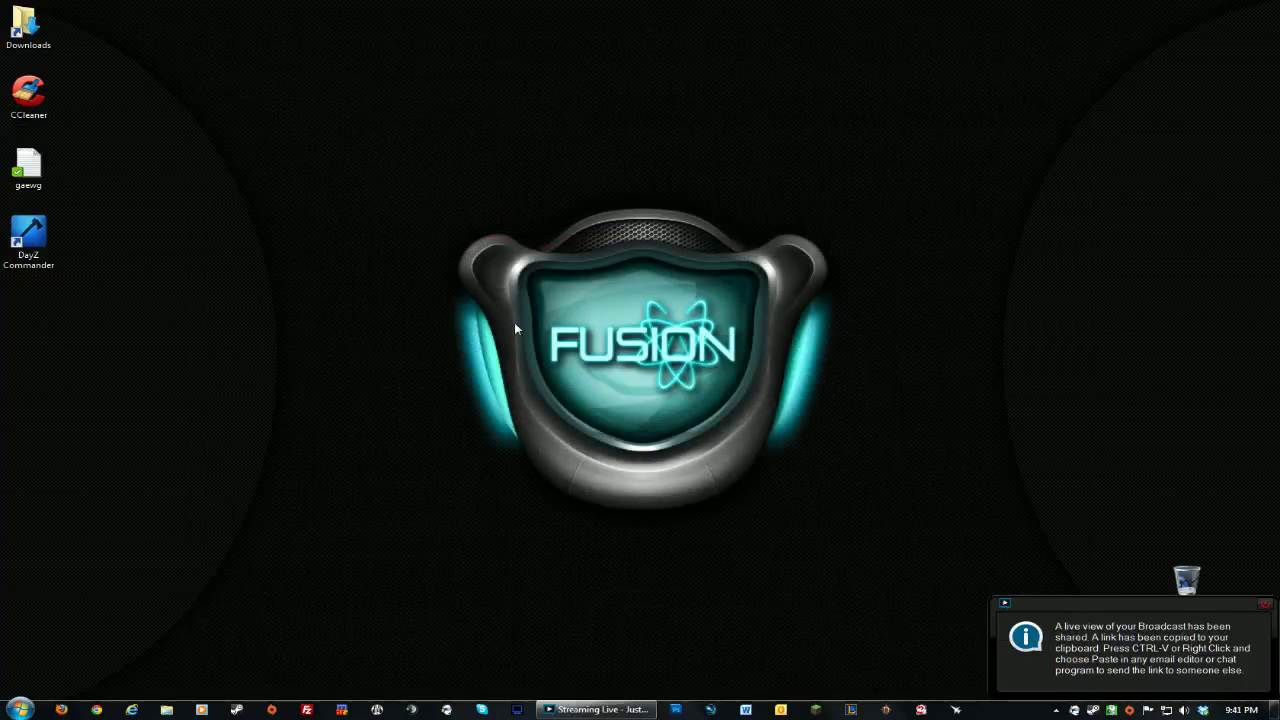
Dismiss the shared broadcast link notification balloon on the desktop.
click(1265, 607)
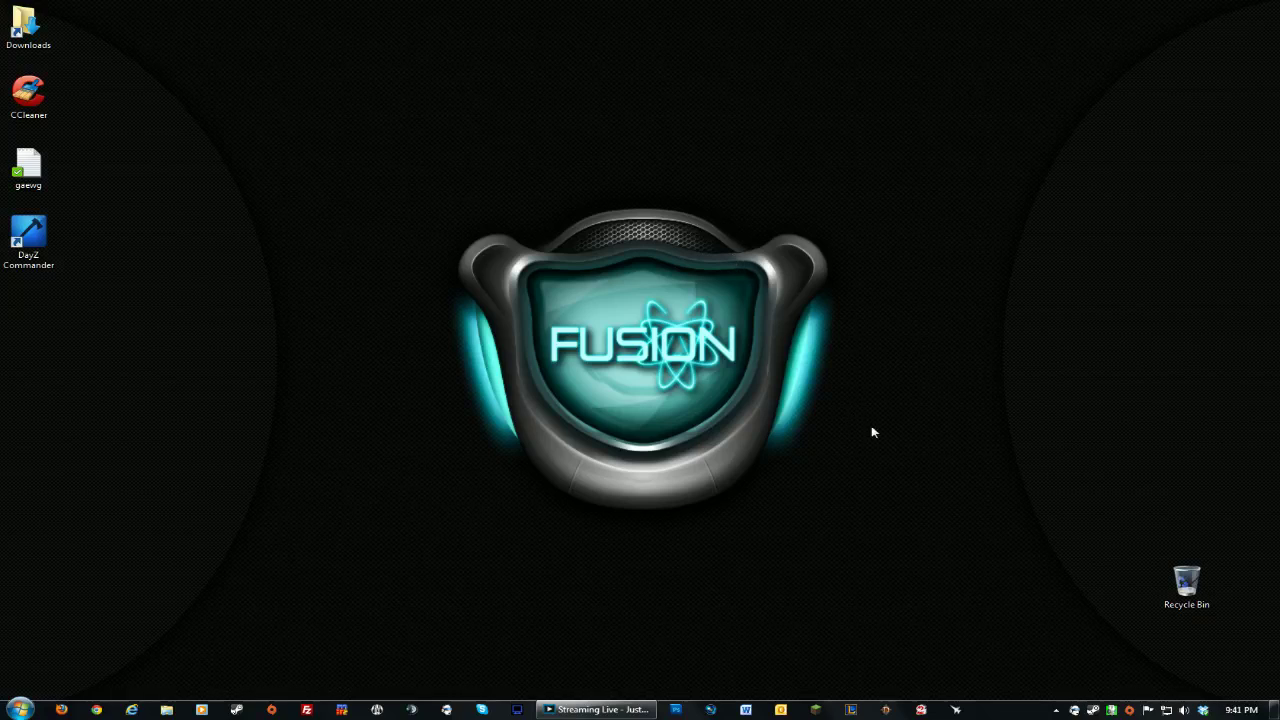
click(1255, 664)
right_click(1094, 712)
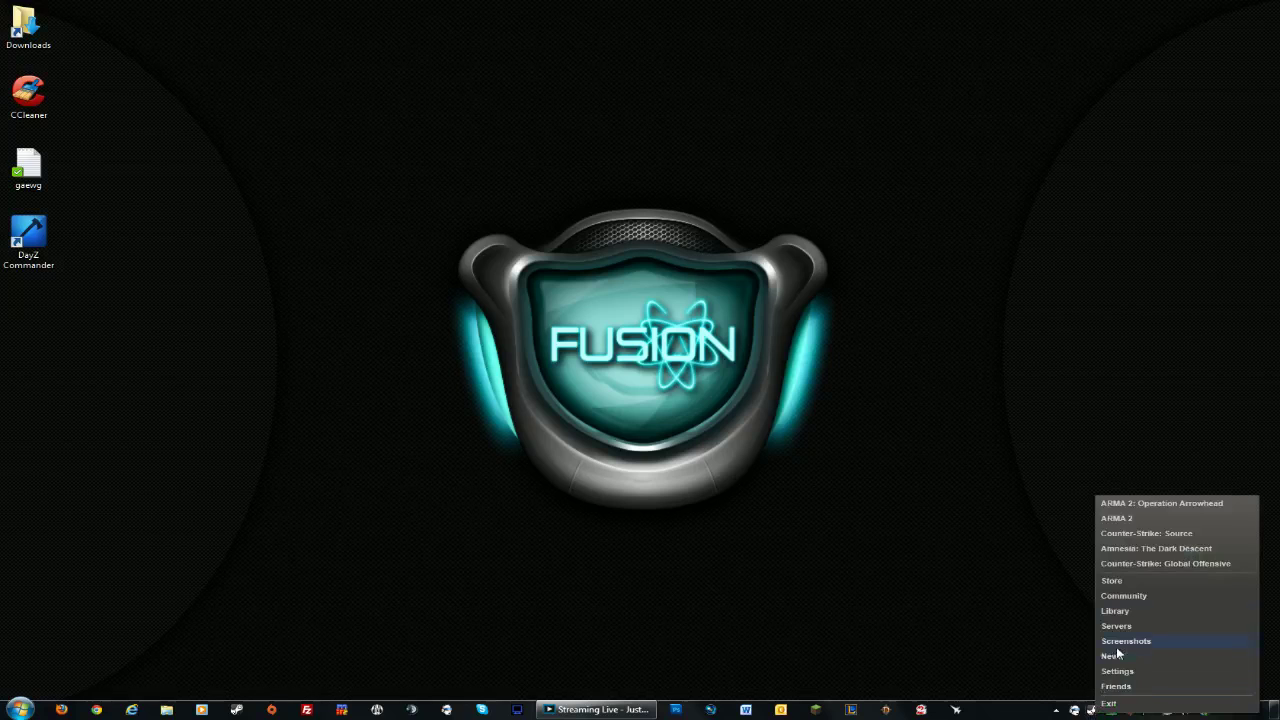
click(1132, 618)
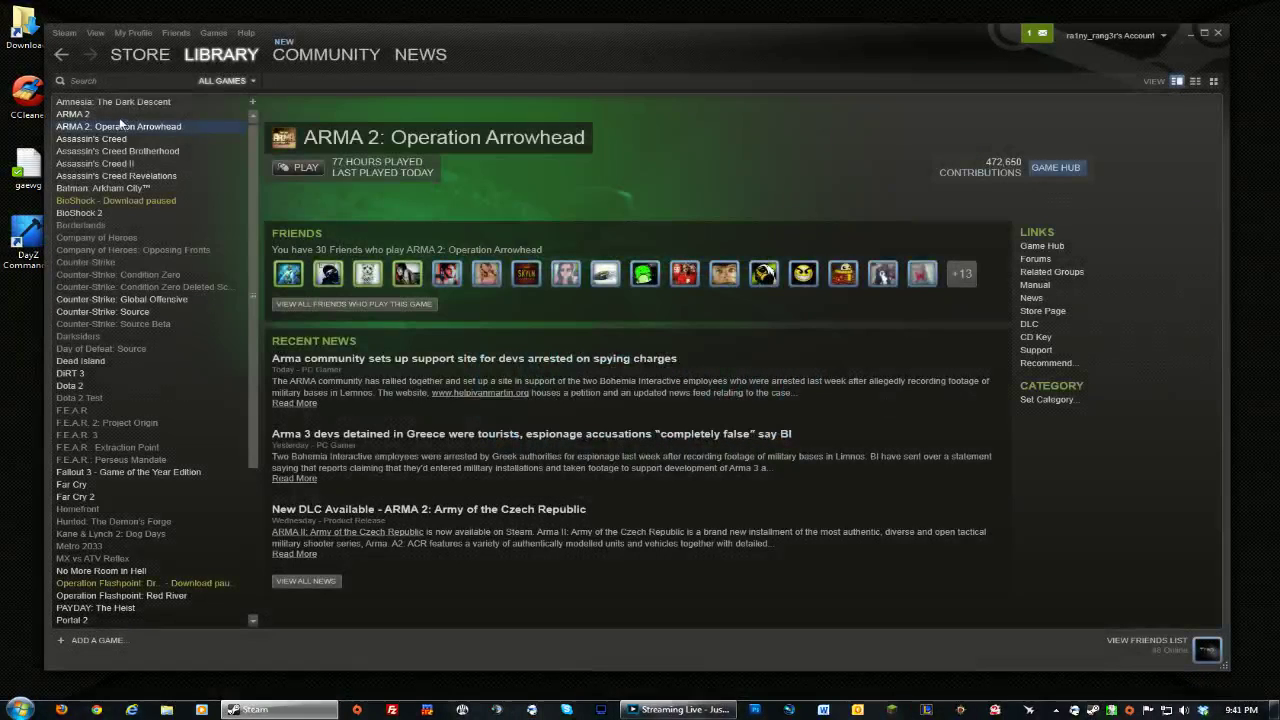
right_click(119, 117)
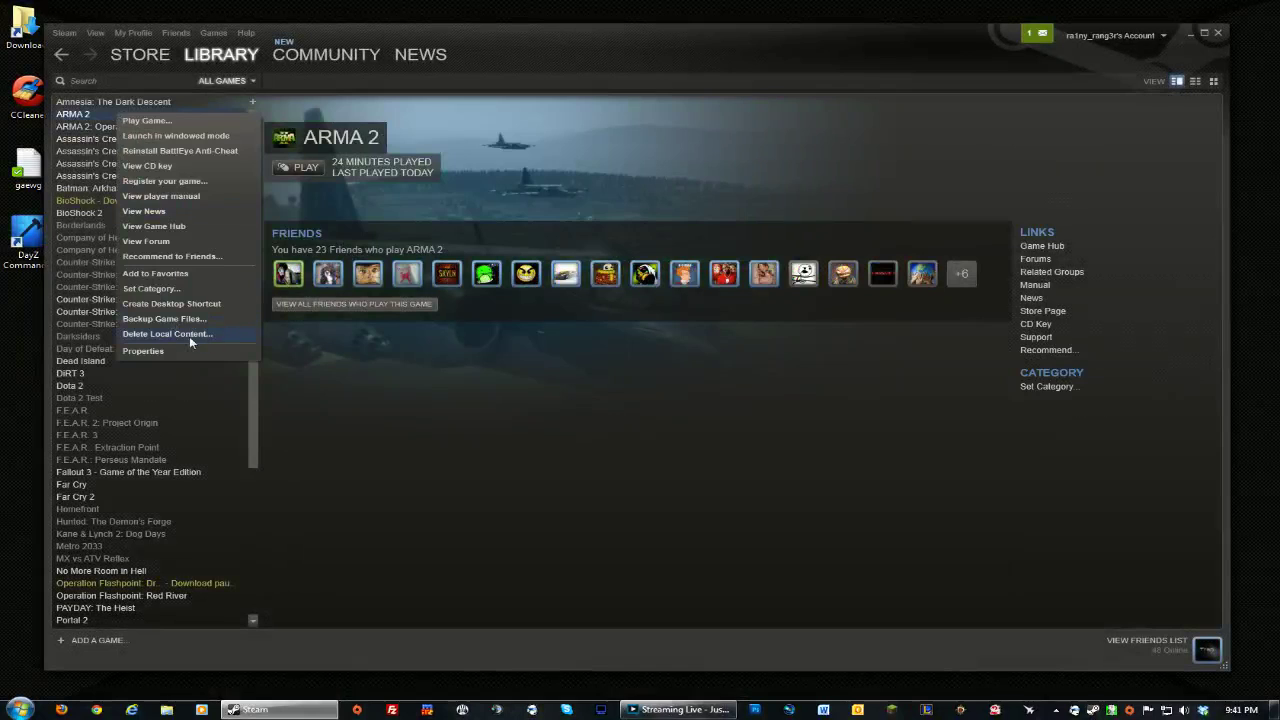
click(150, 351)
click(603, 243)
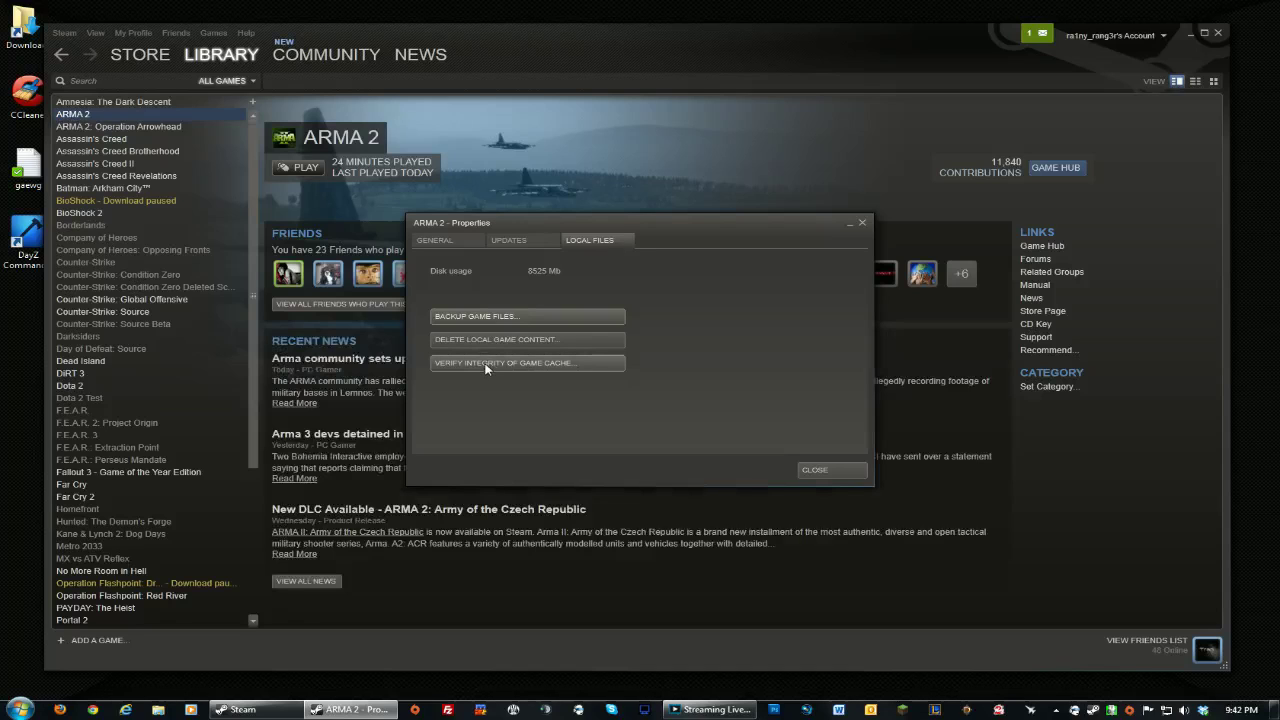
click(831, 467)
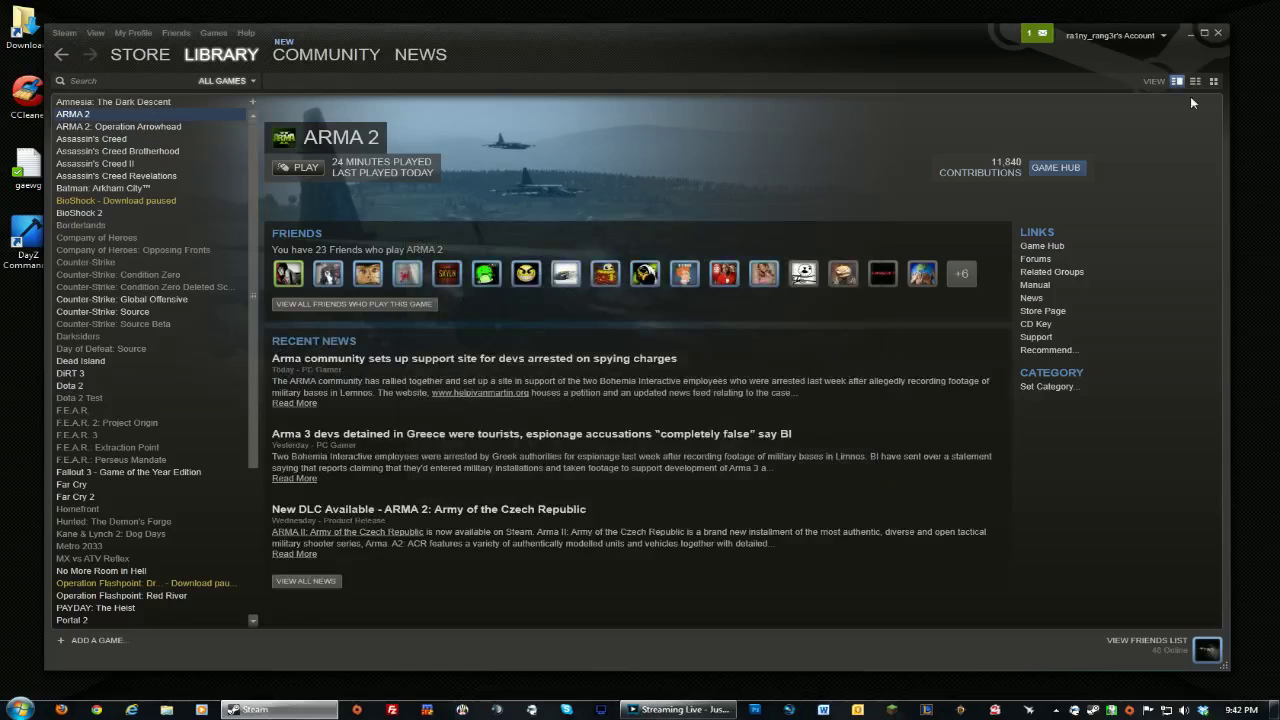
click(1218, 35)
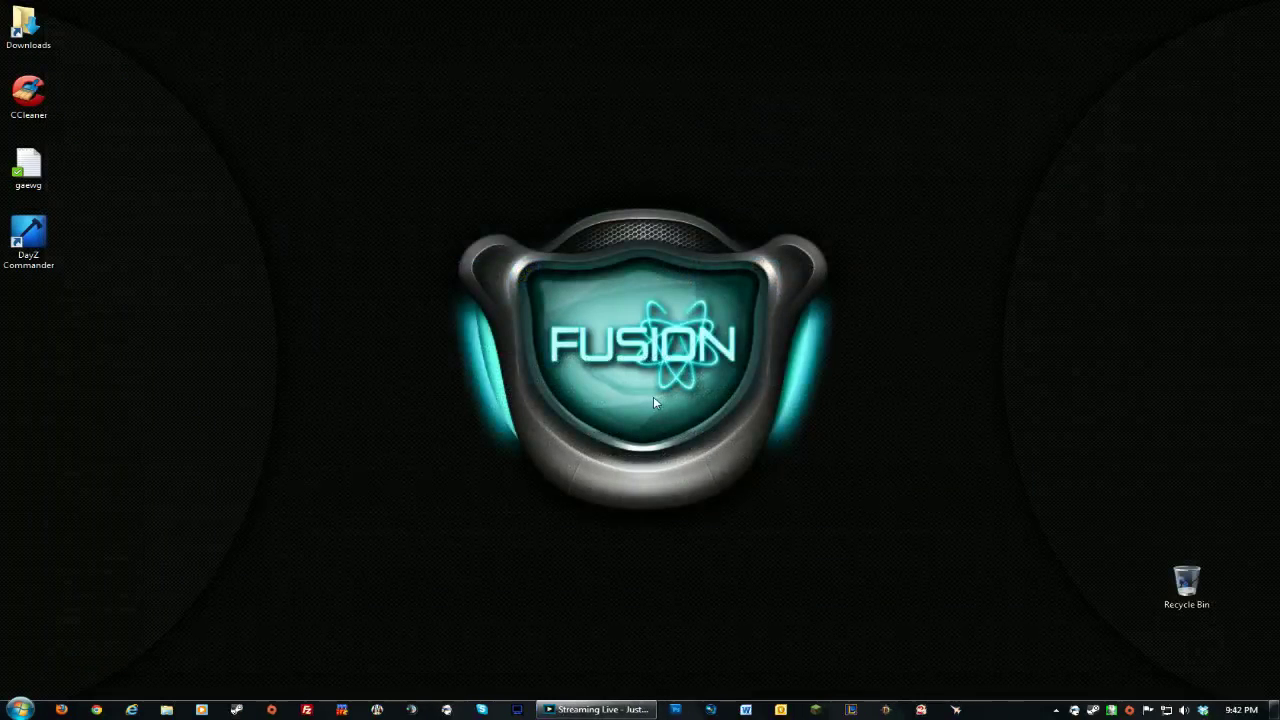
Launch Registry Editor by running Regedit from the Run prompt.
click(20, 709)
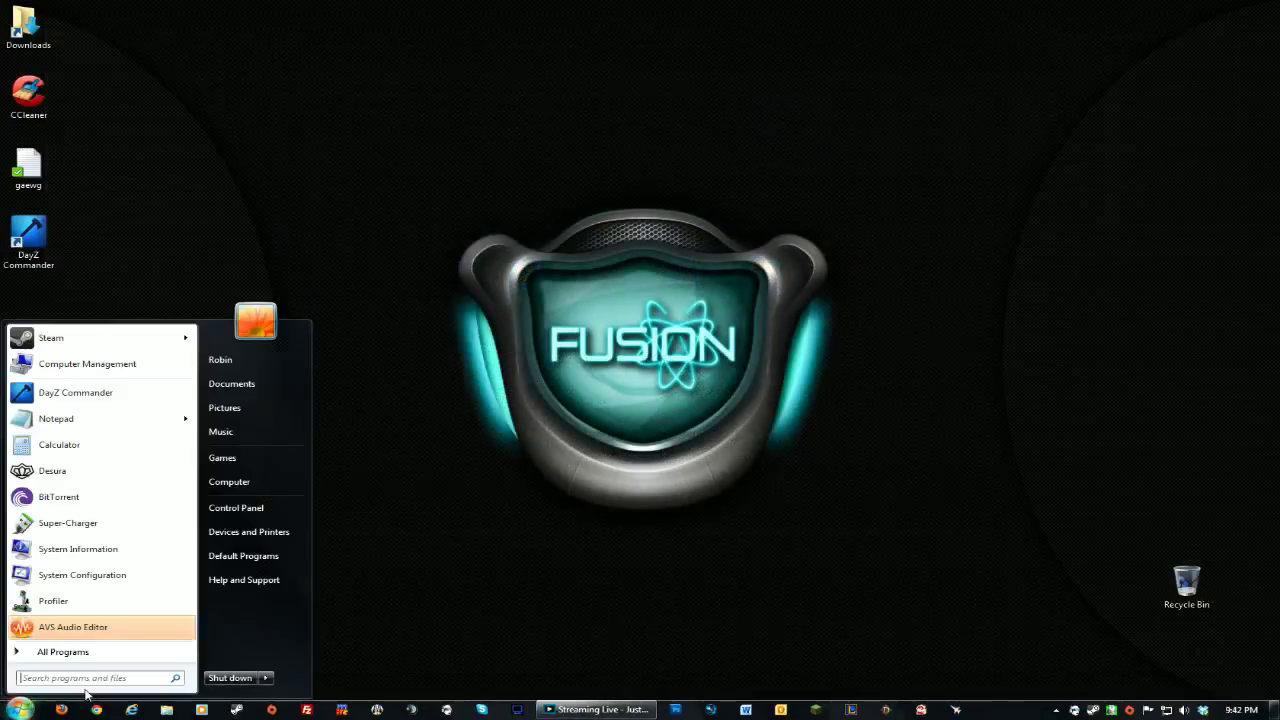
text(run)
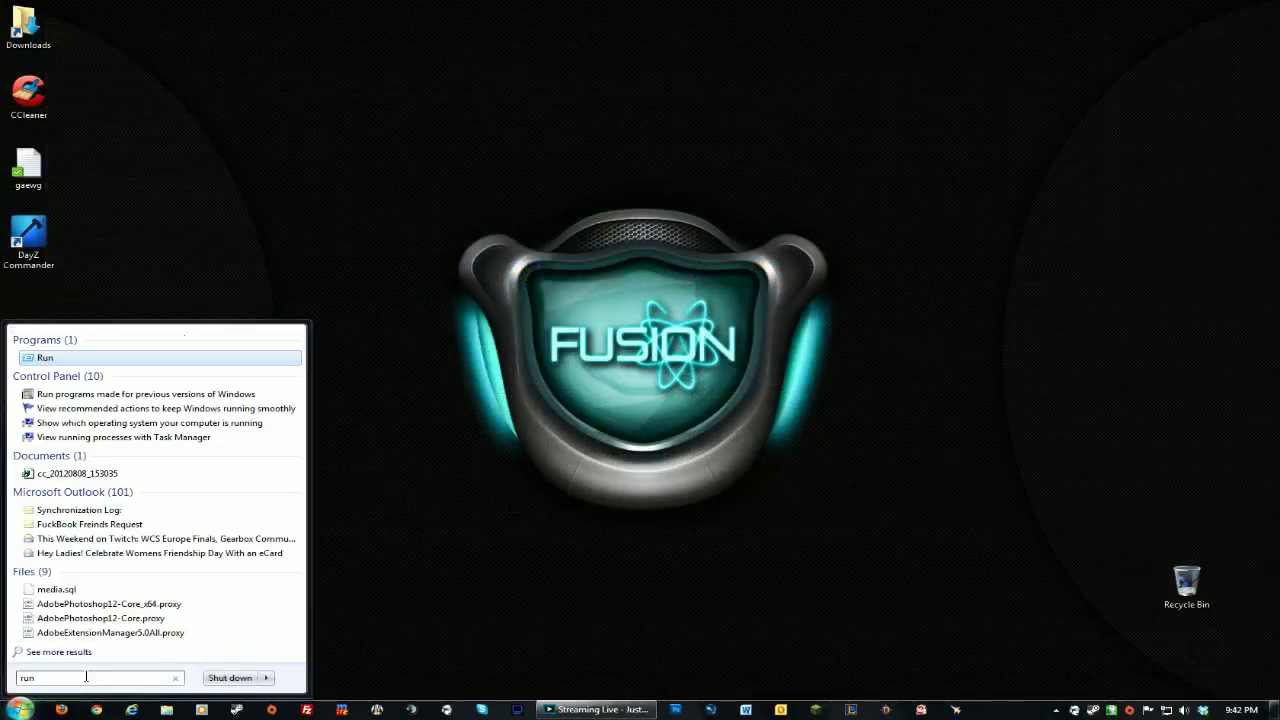
key(Return)
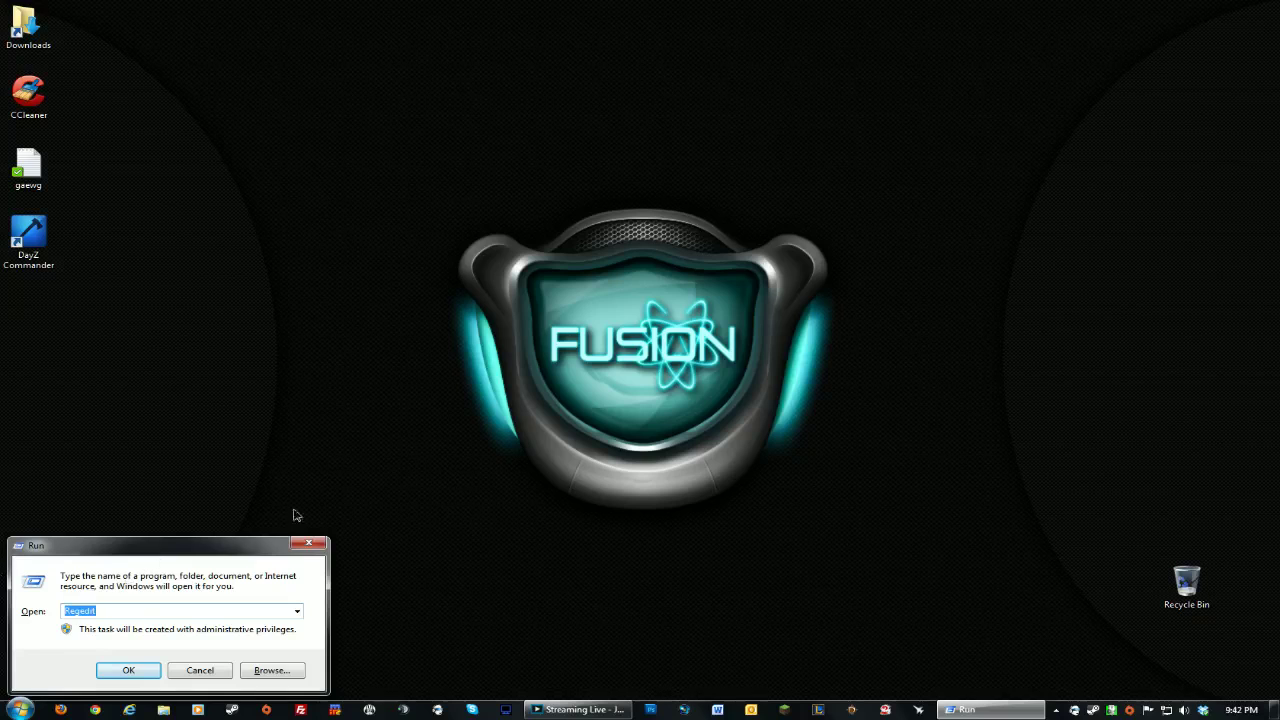
drag(190, 543, 579, 306)
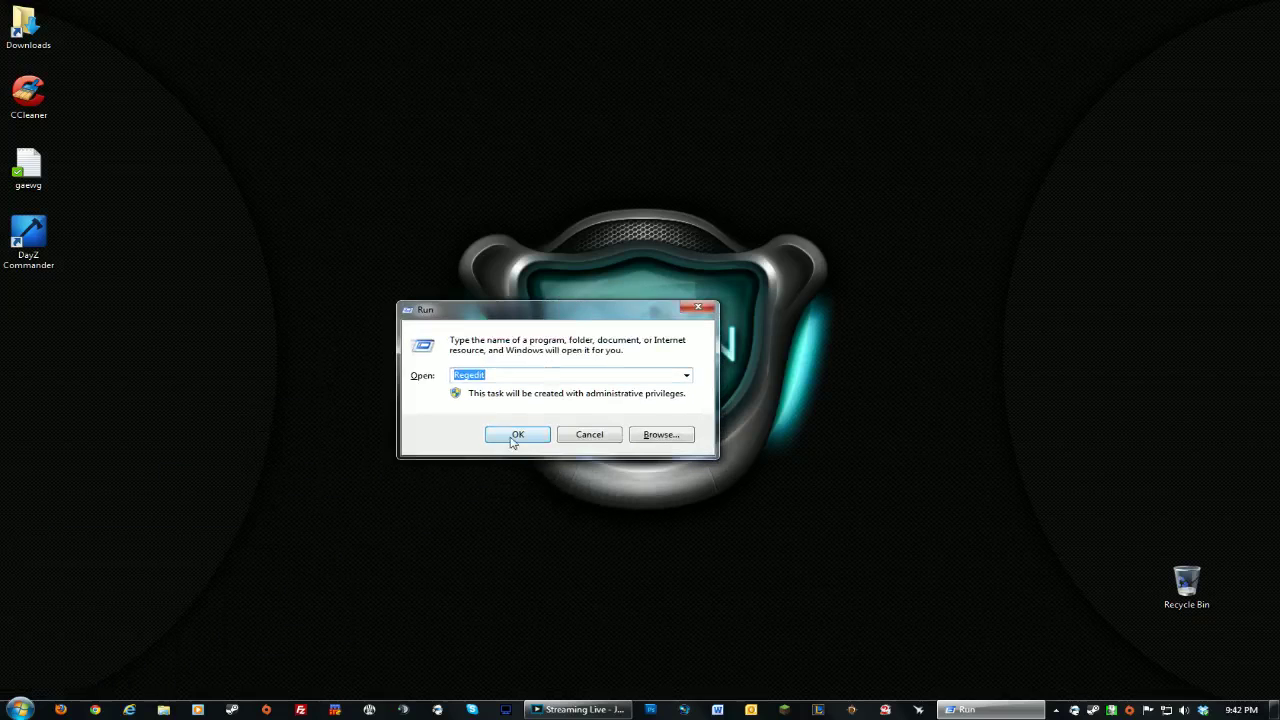
click(517, 436)
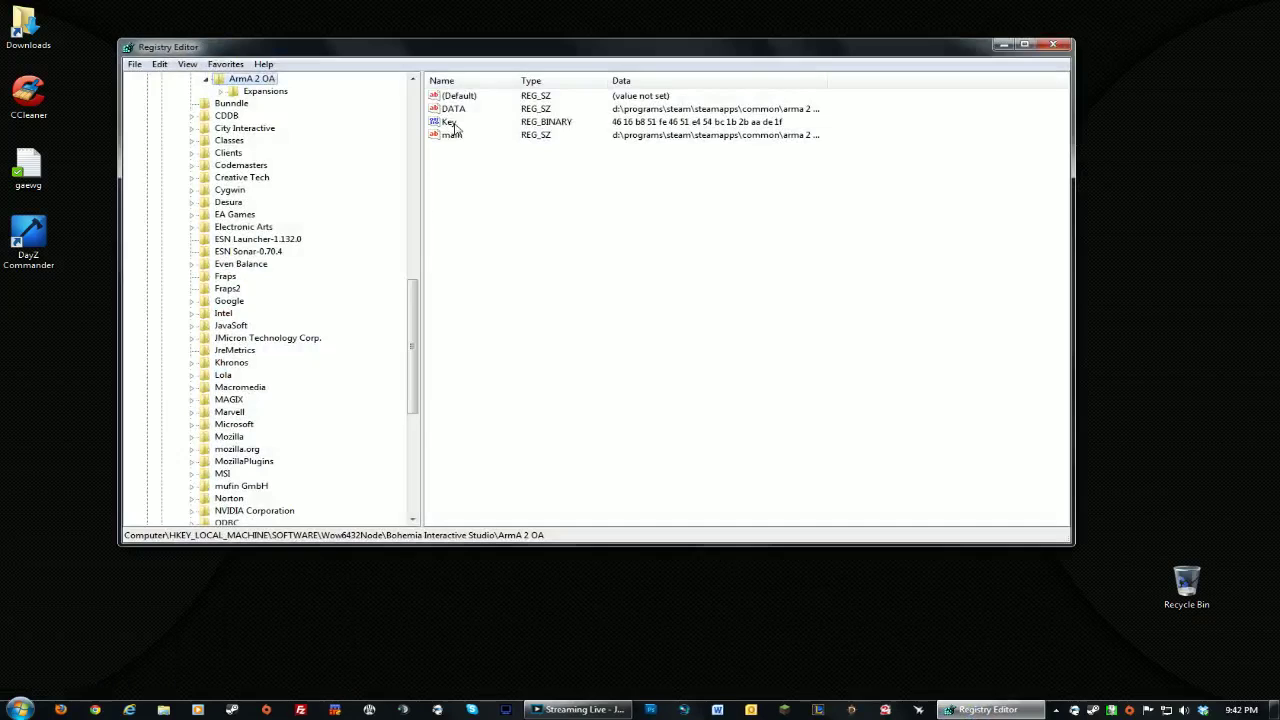
Collapse the open tree, then re-expand HKEY_LOCAL_MACHINE > SOFTWARE to show Wow6432Node.
scroll(320, 205, up, 3)
scroll(300, 200, up, 3)
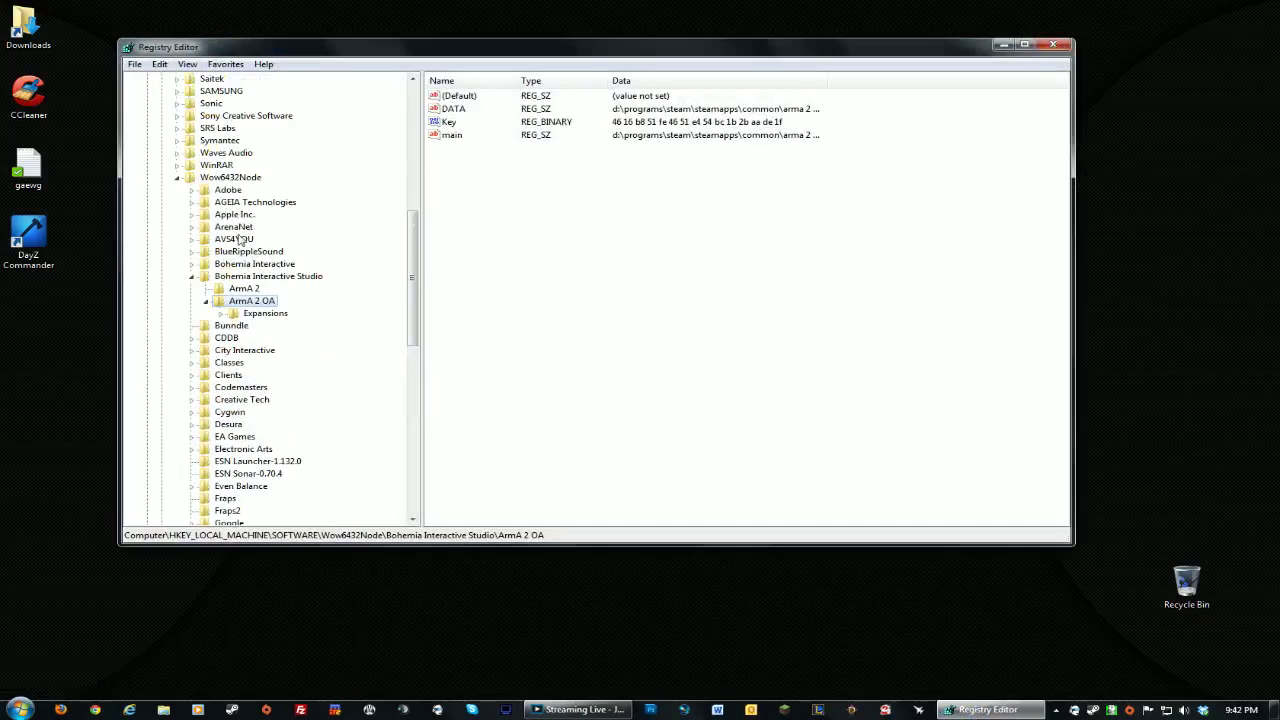
click(190, 277)
click(177, 177)
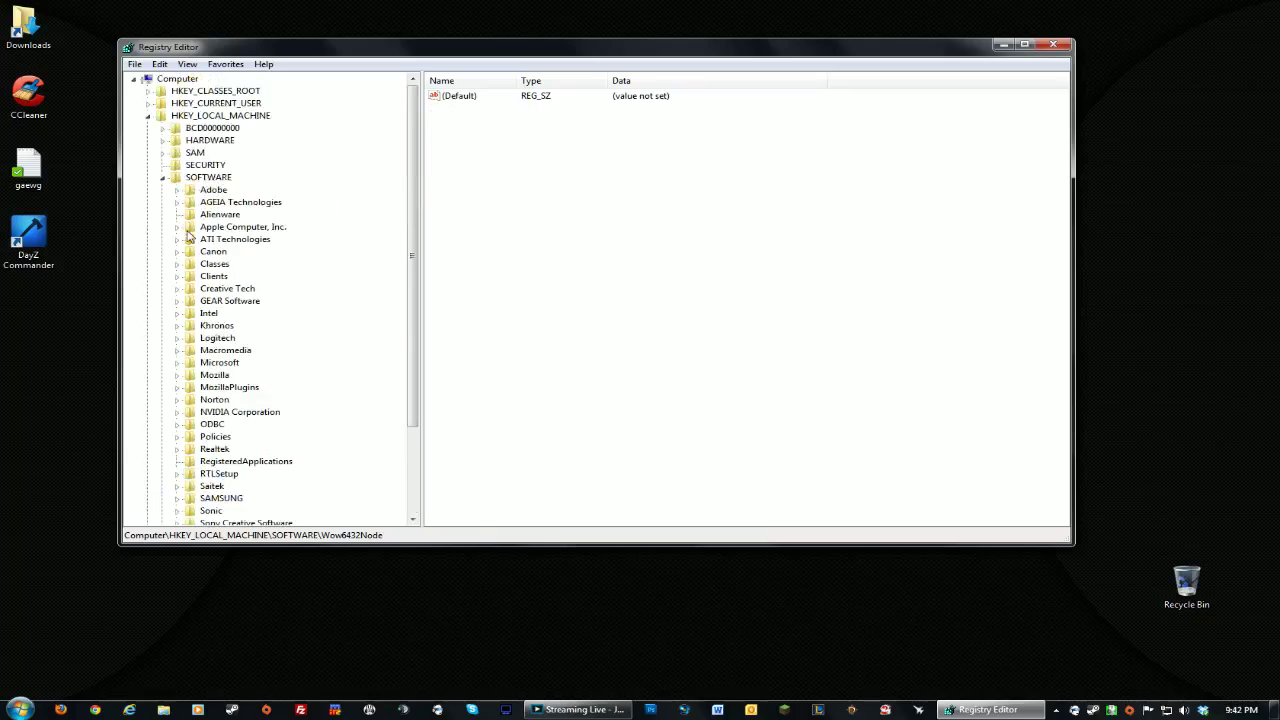
click(162, 177)
click(148, 116)
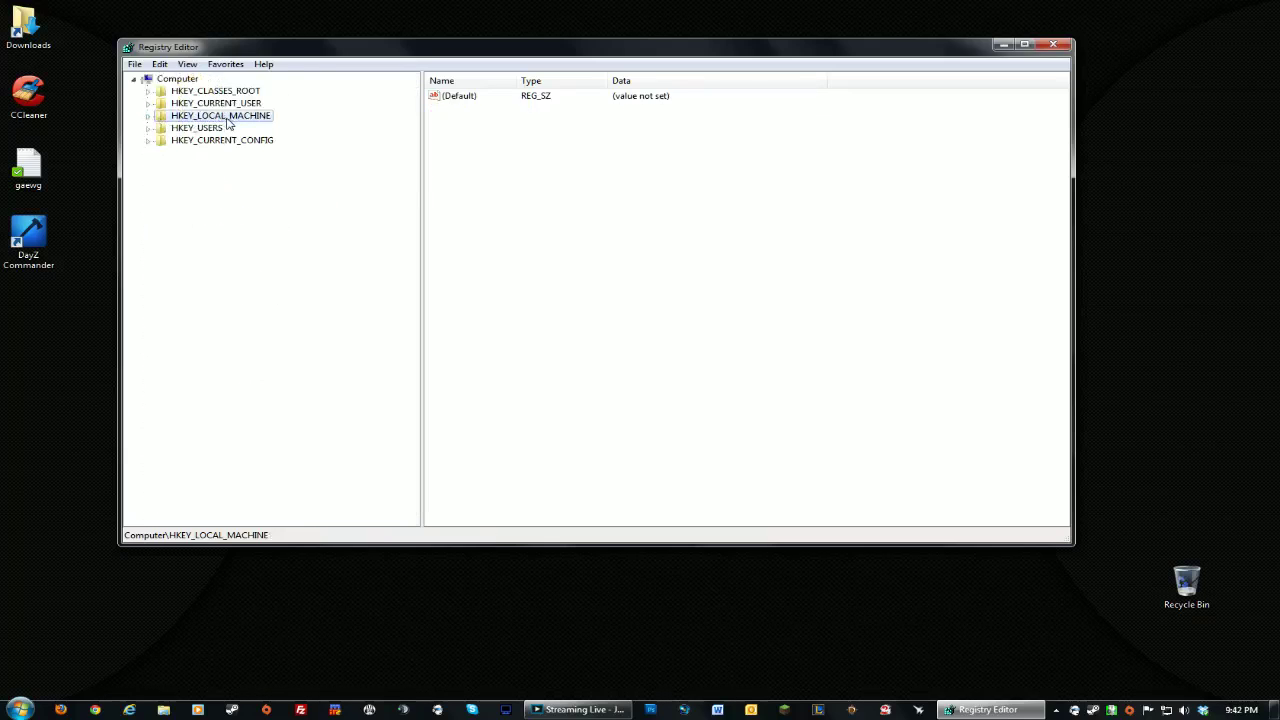
double_click(262, 120)
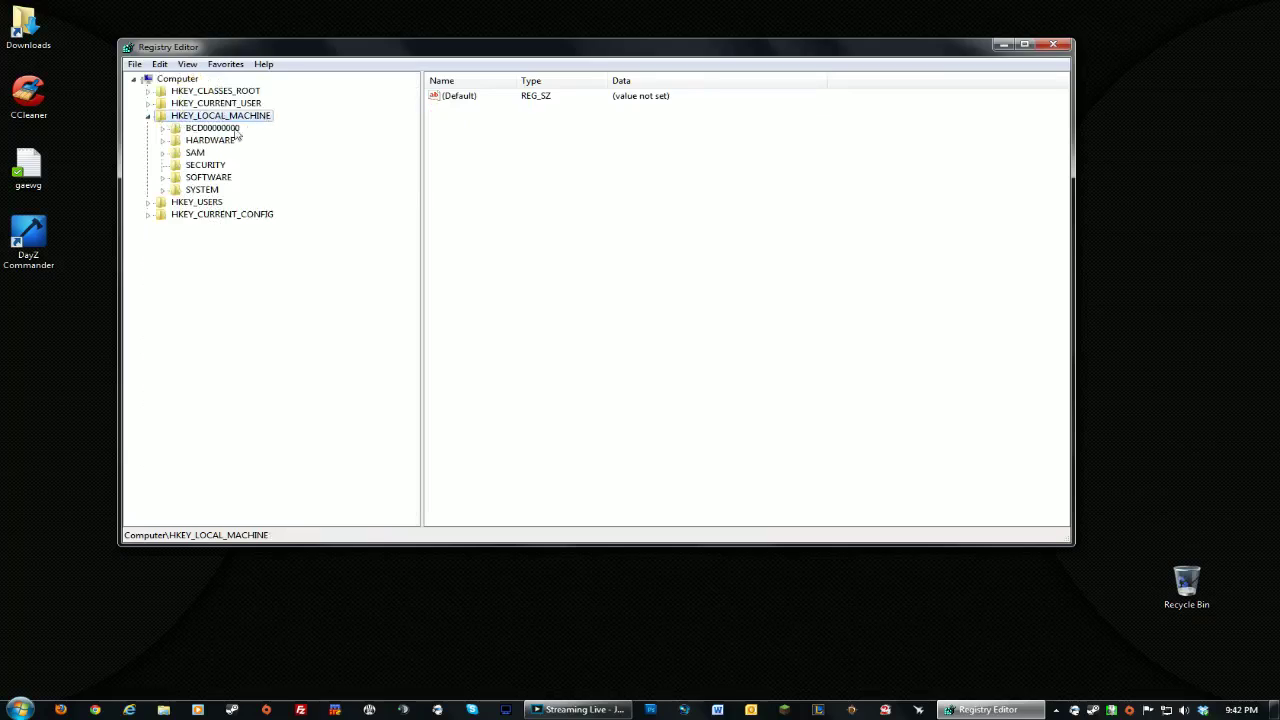
double_click(208, 177)
scroll(310, 244, down, 1)
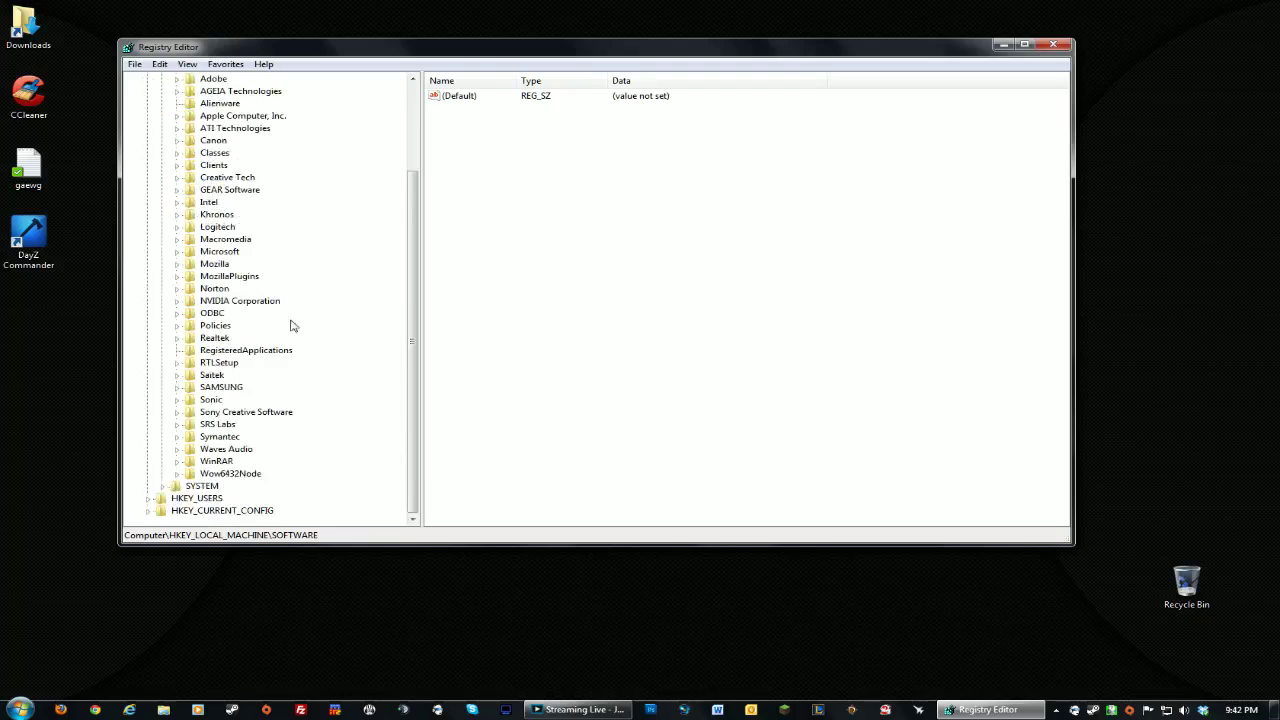
Expand Wow6432Node and Bohemia Interactive Studio to reveal the ArmA keys.
double_click(254, 476)
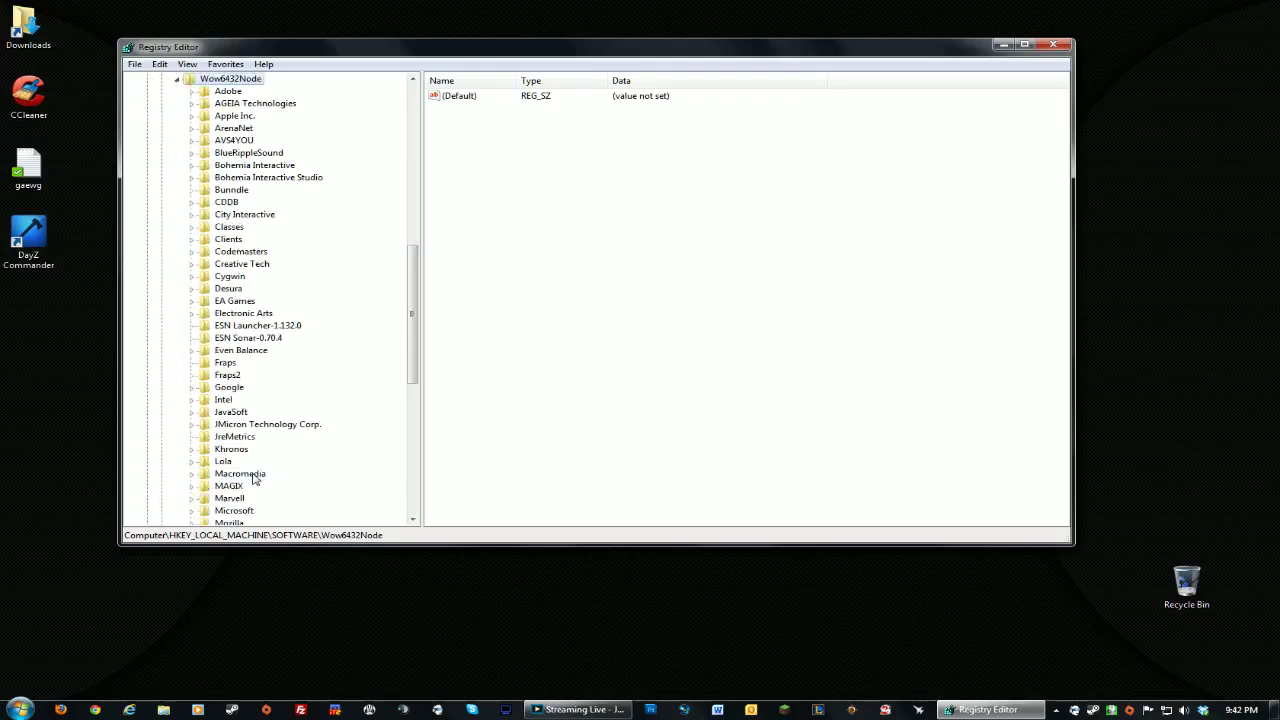
click(252, 180)
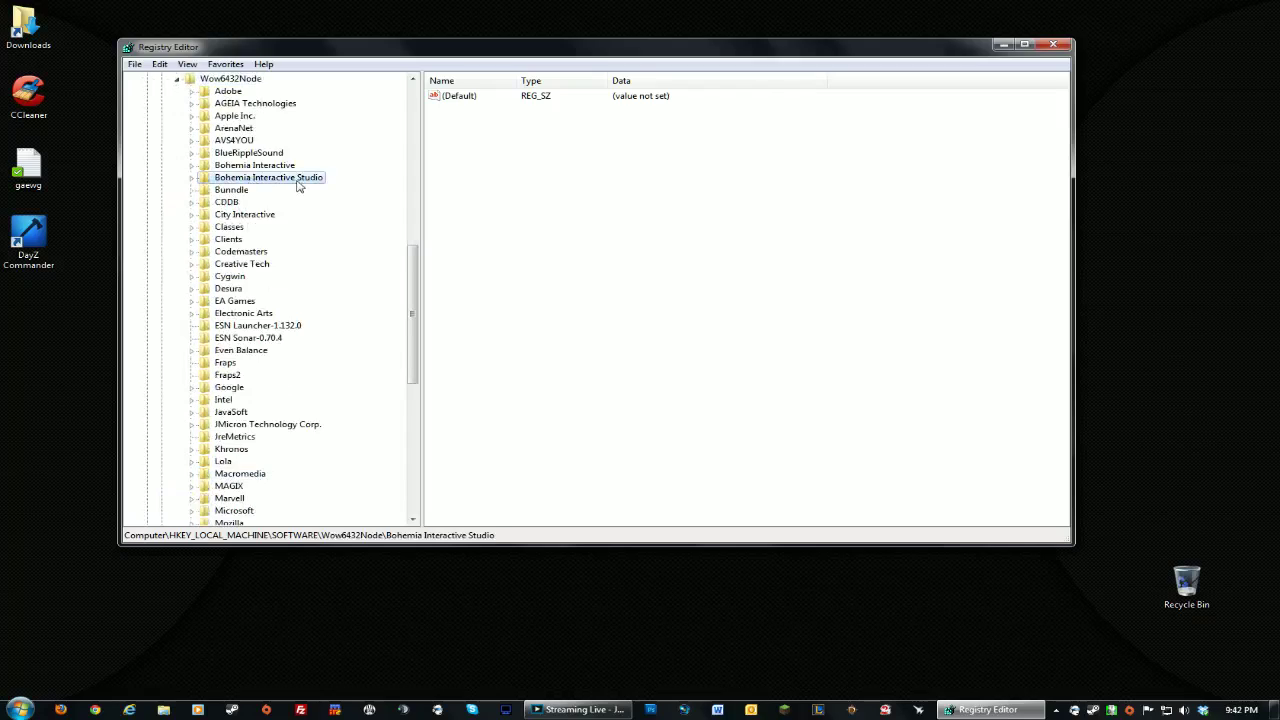
click(287, 168)
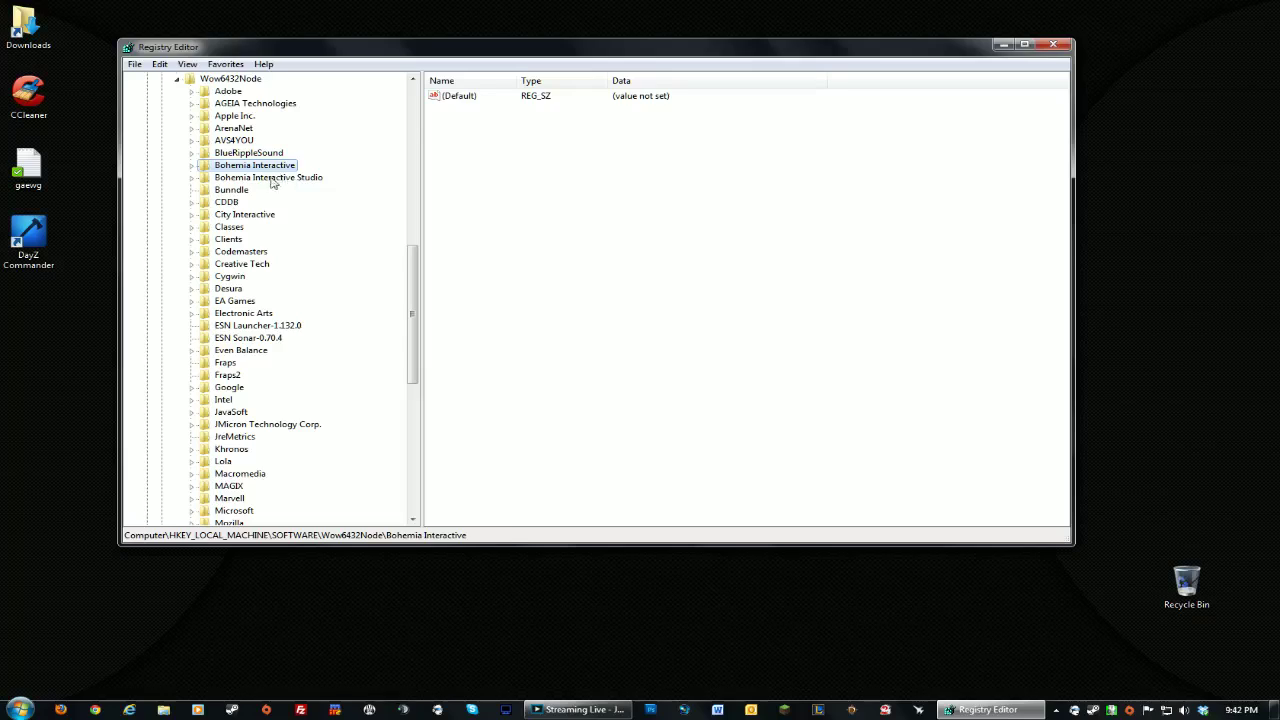
click(272, 180)
click(268, 179)
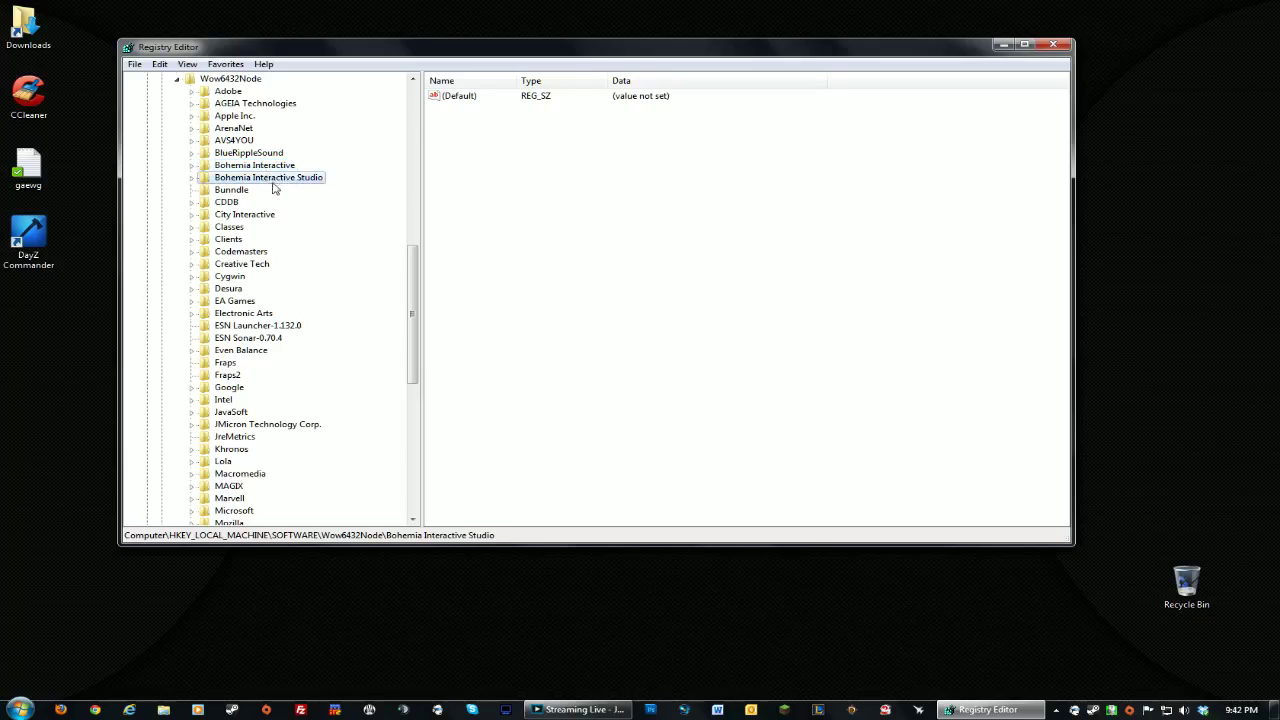
double_click(275, 187)
Switch between the ArmA 2 and ArmA 2 OA keys, ending on ArmA 2 OA's values.
click(206, 202)
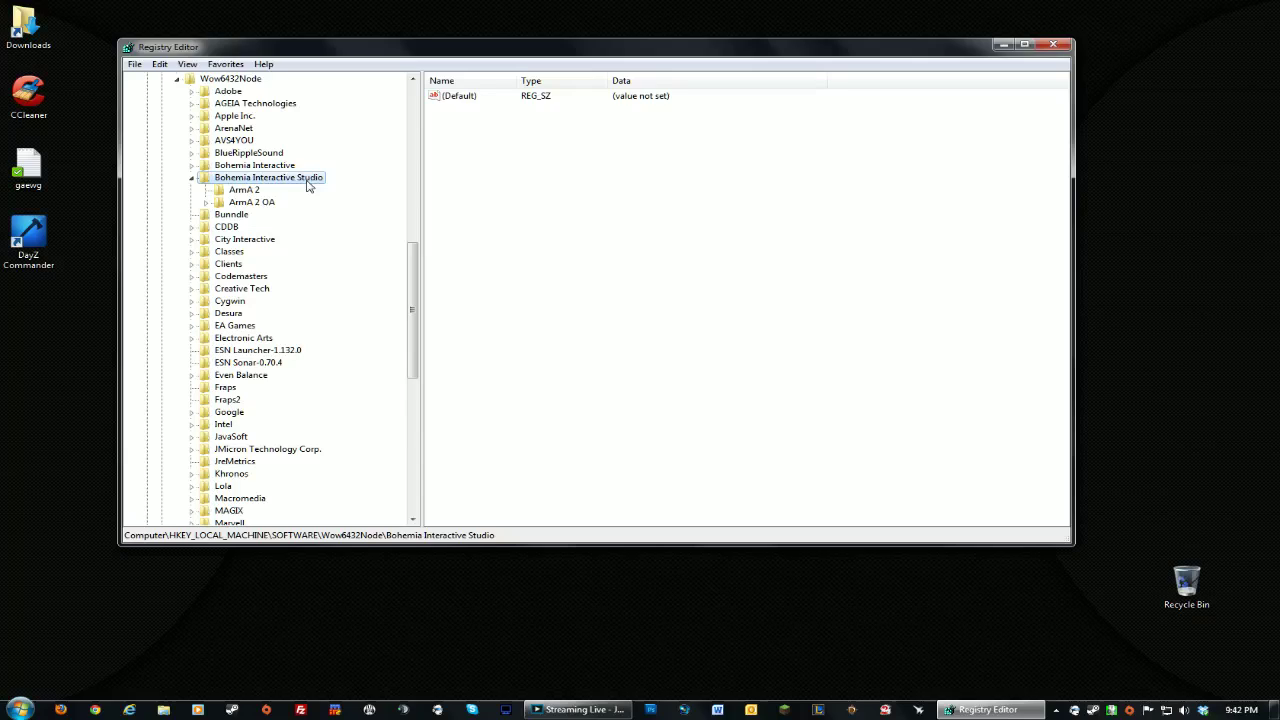
click(240, 192)
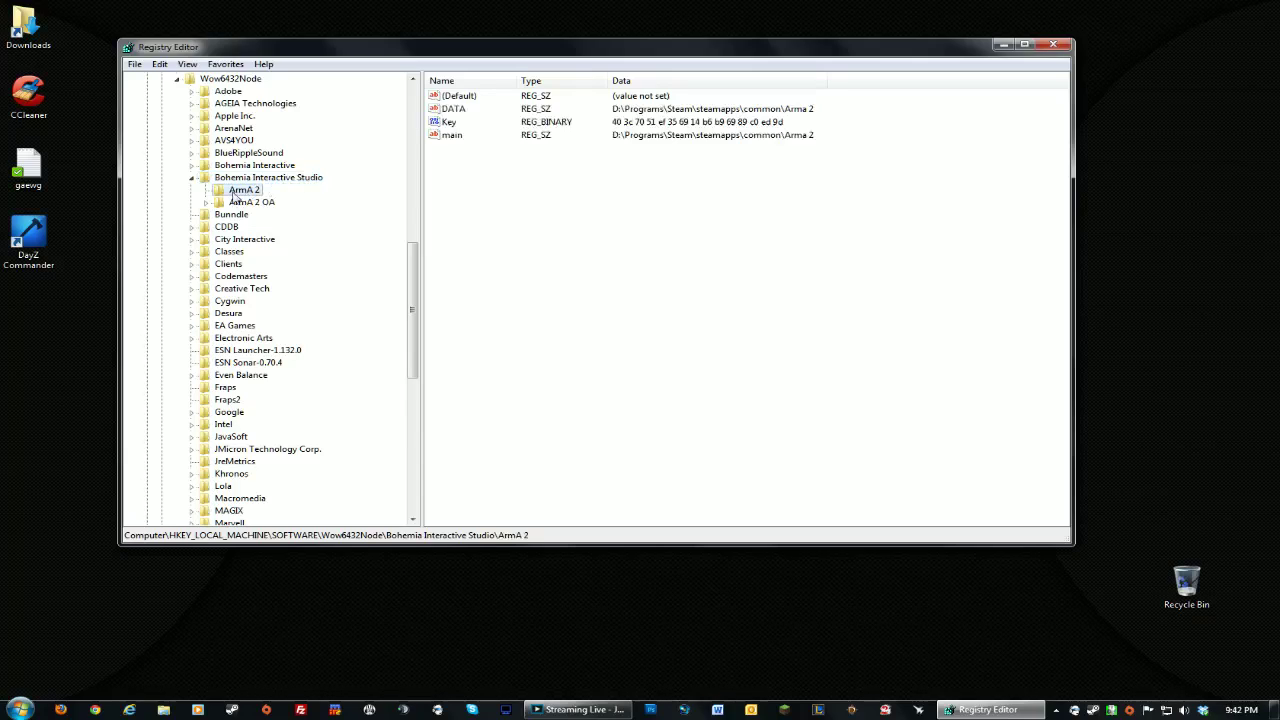
click(251, 204)
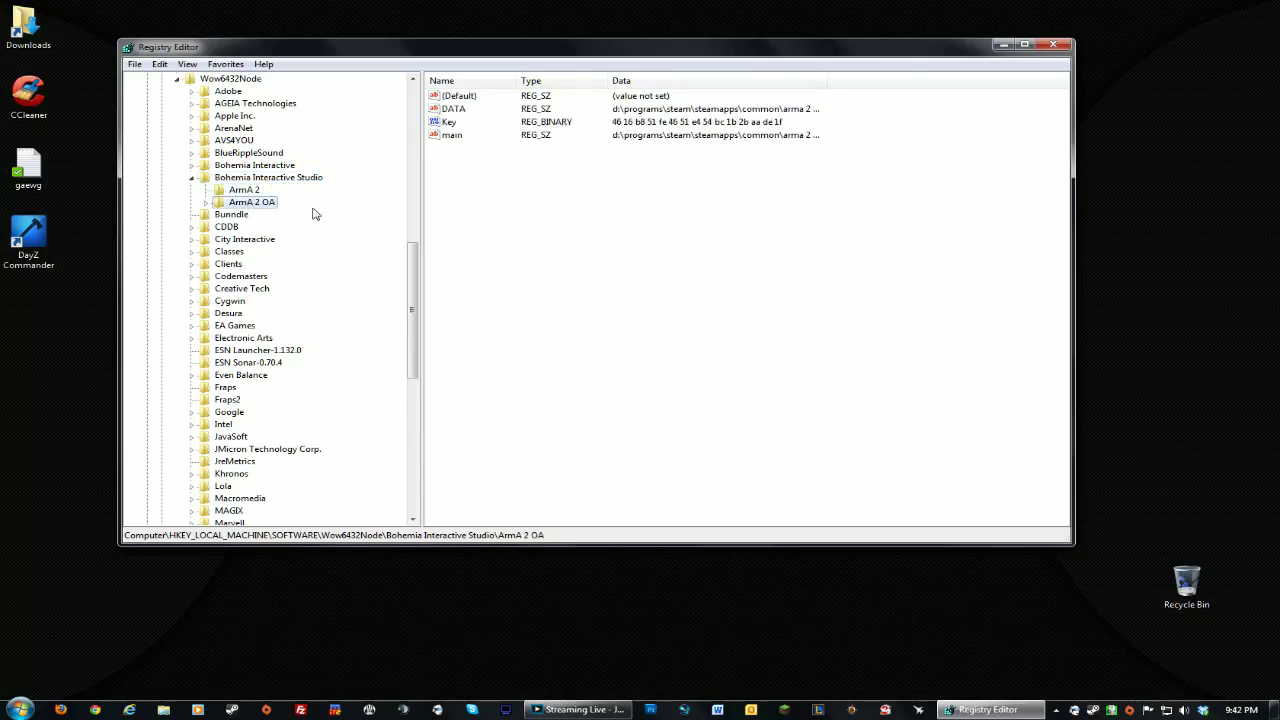
click(252, 192)
click(255, 204)
Select the ArmA 2 key to display its values, dismissing the context menus.
right_click(255, 205)
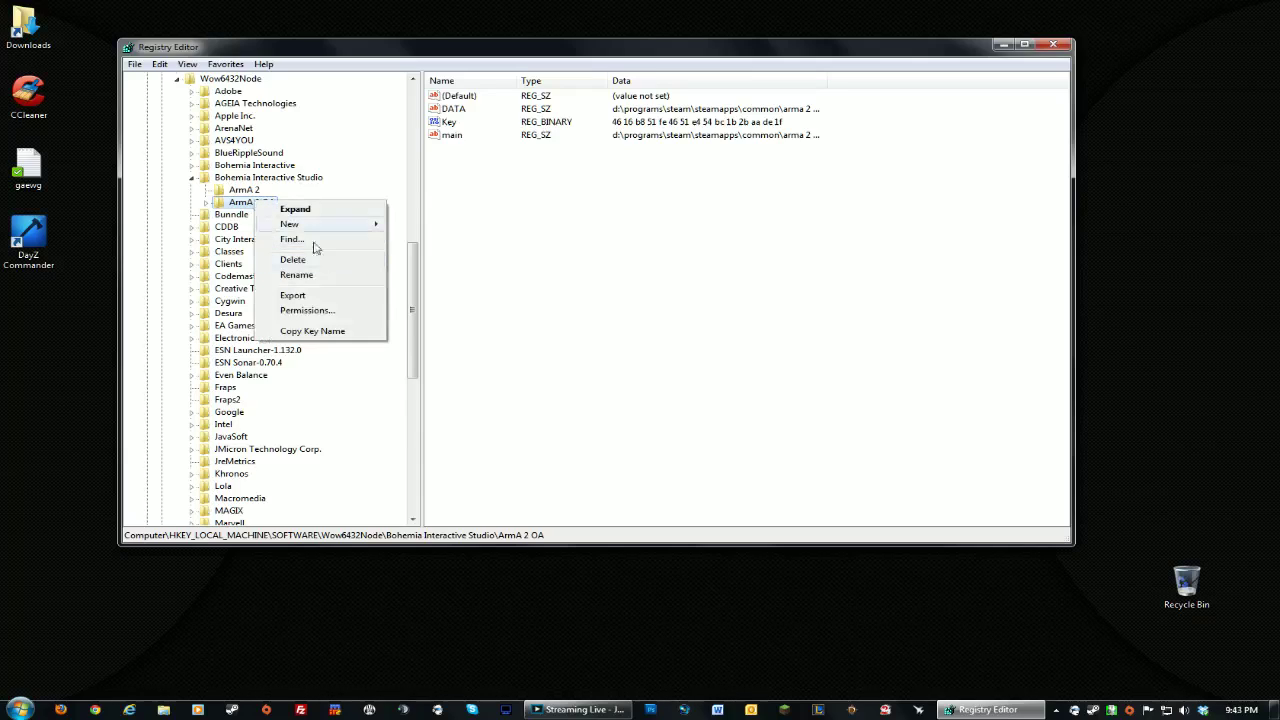
click(292, 259)
click(790, 352)
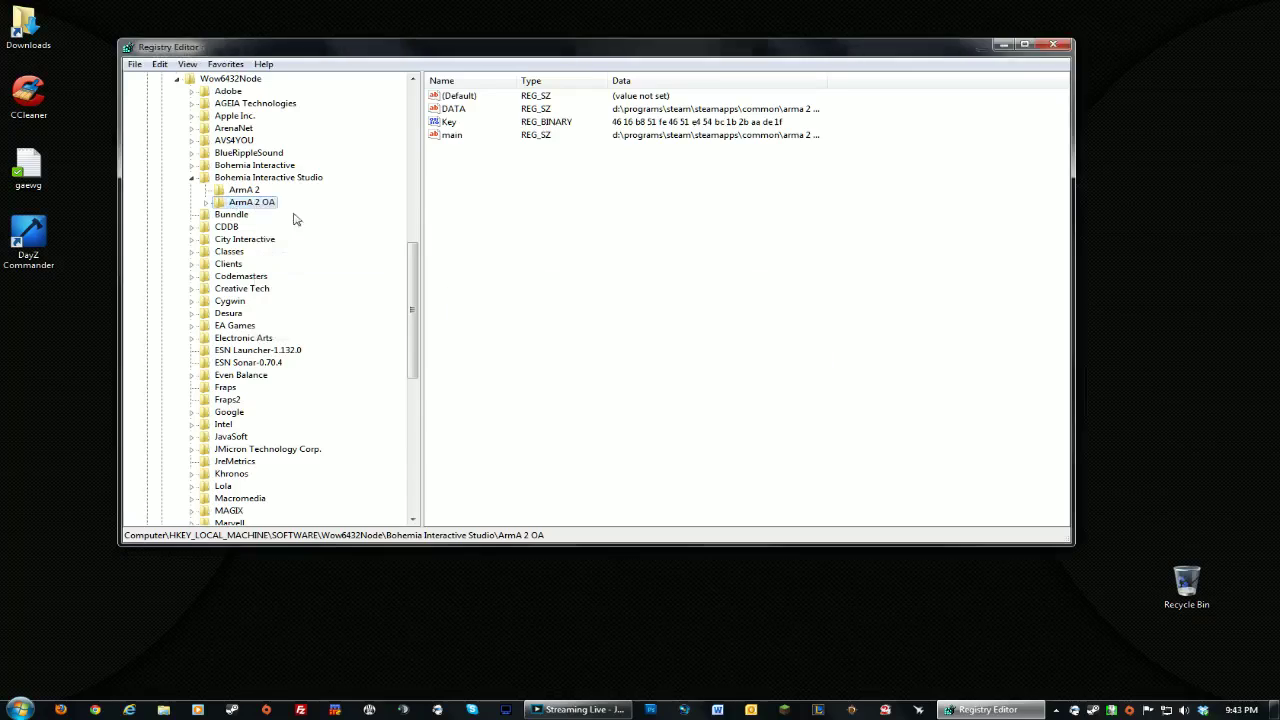
right_click(268, 197)
click(660, 377)
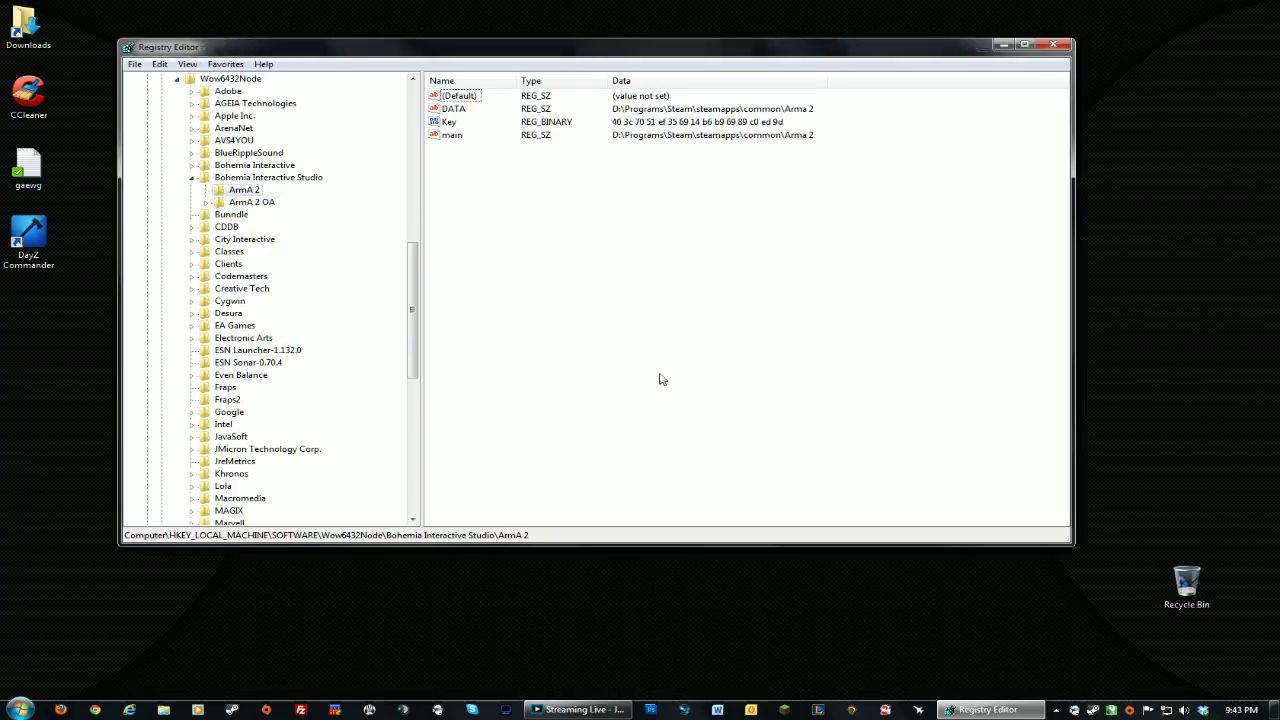
Bring up the Steam library from the tray icon, then close Steam.
right_click(1103, 711)
click(1128, 607)
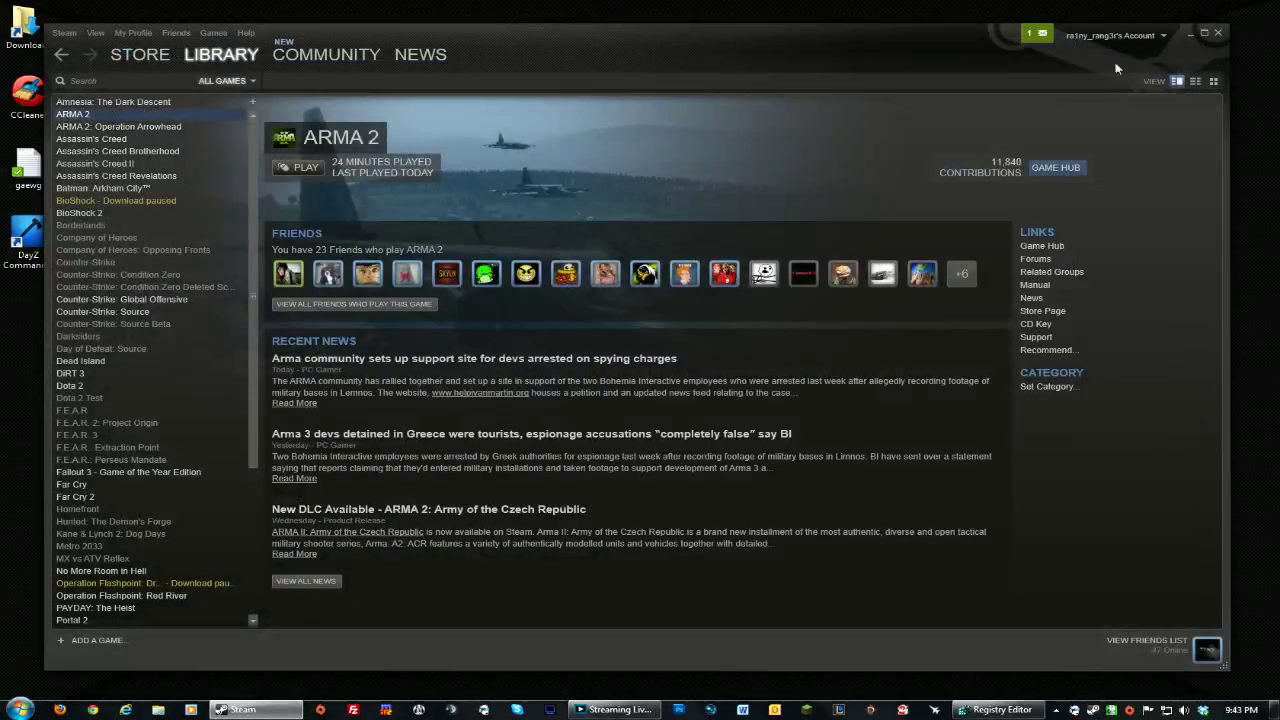
click(1218, 33)
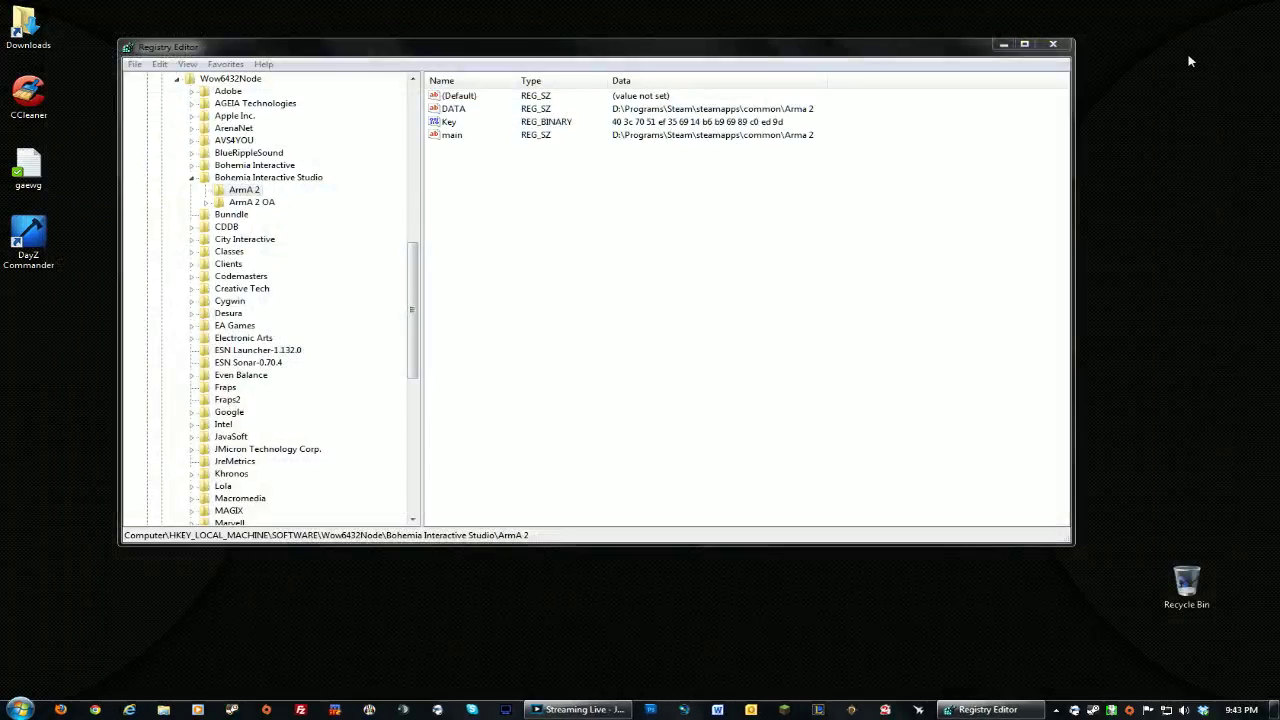
Bring up the Permissions dialog for the ArmA 2 OA key.
click(256, 203)
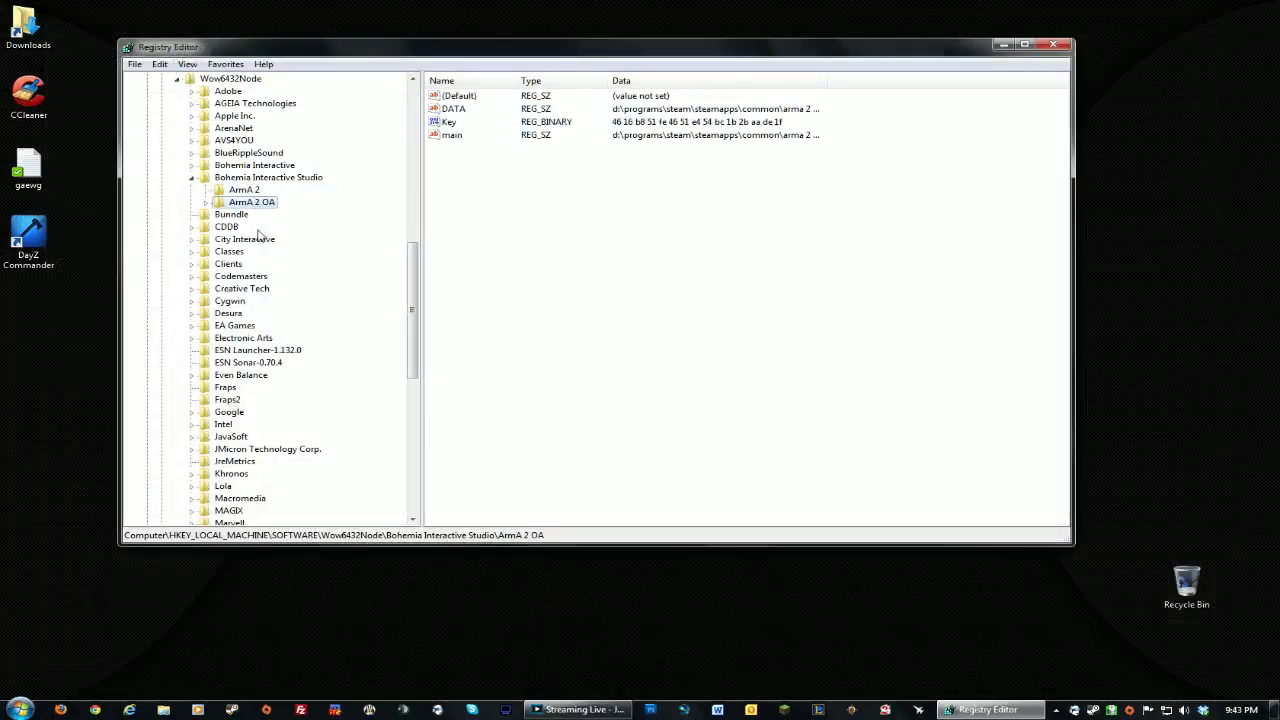
right_click(248, 207)
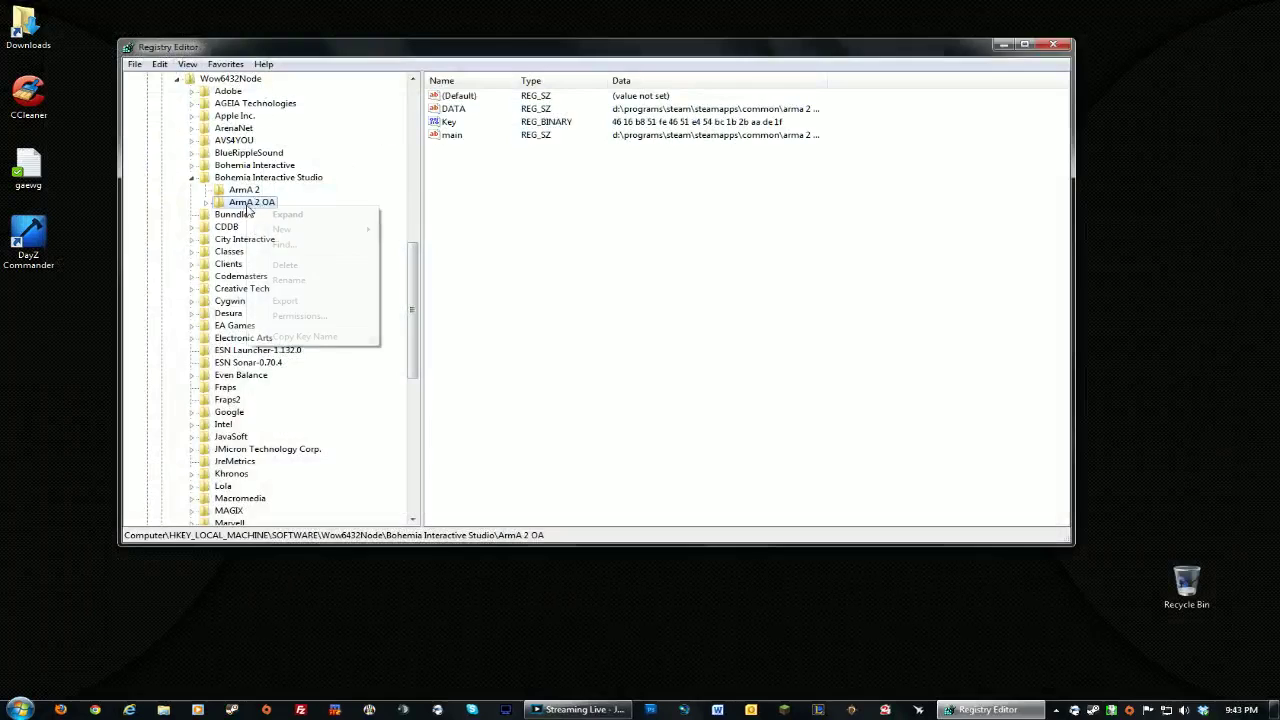
click(340, 316)
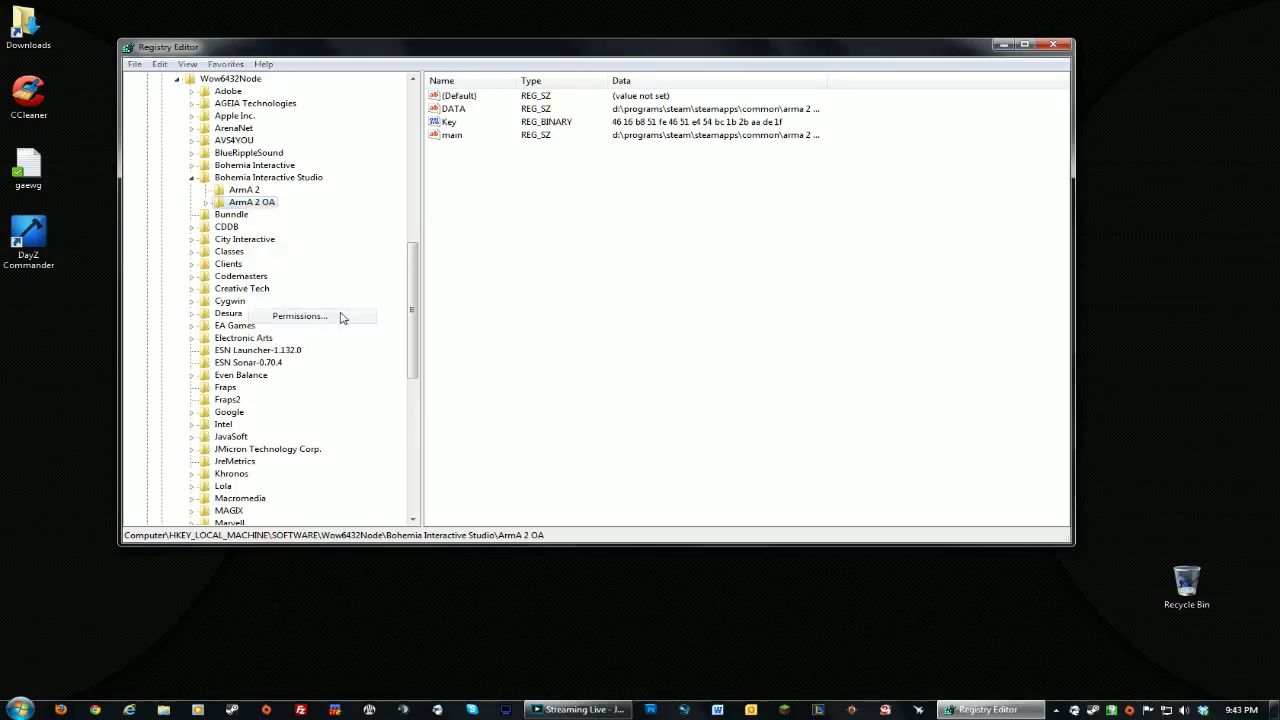
Review CREATOR OWNER, SYSTEM and Administrators permissions, then go to Advanced security settings.
click(192, 158)
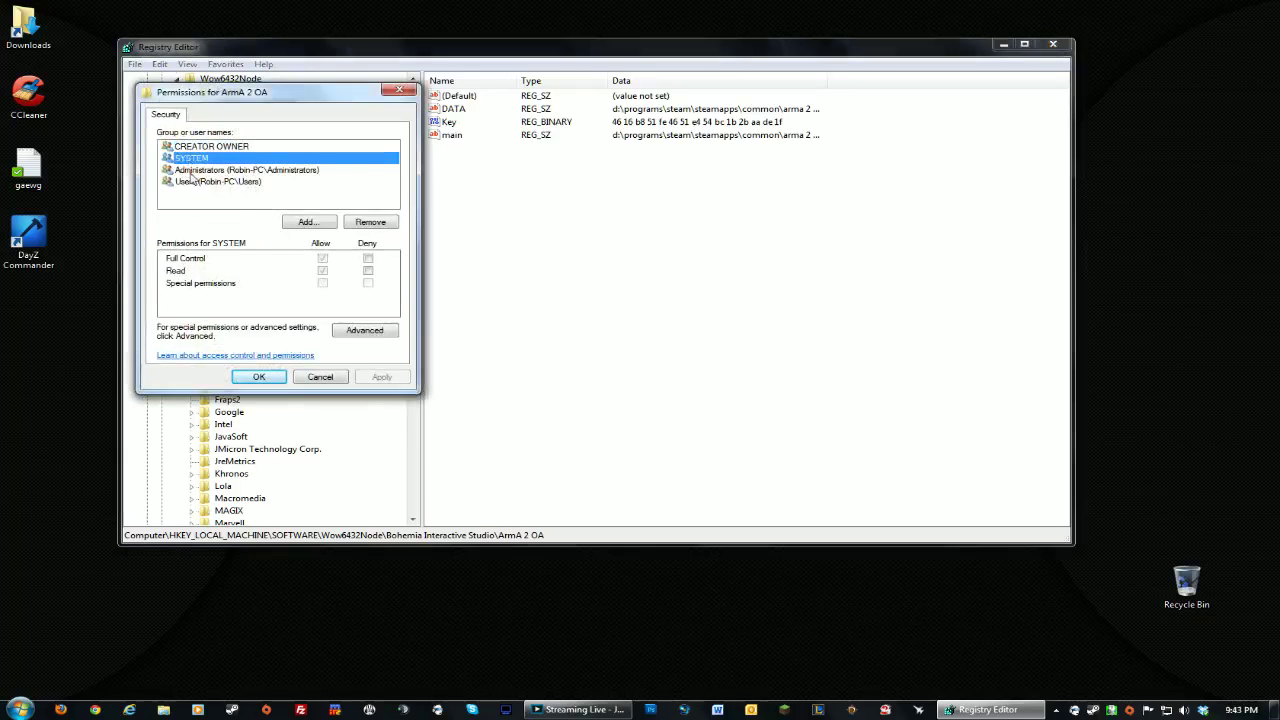
click(200, 159)
click(214, 170)
click(208, 158)
click(206, 147)
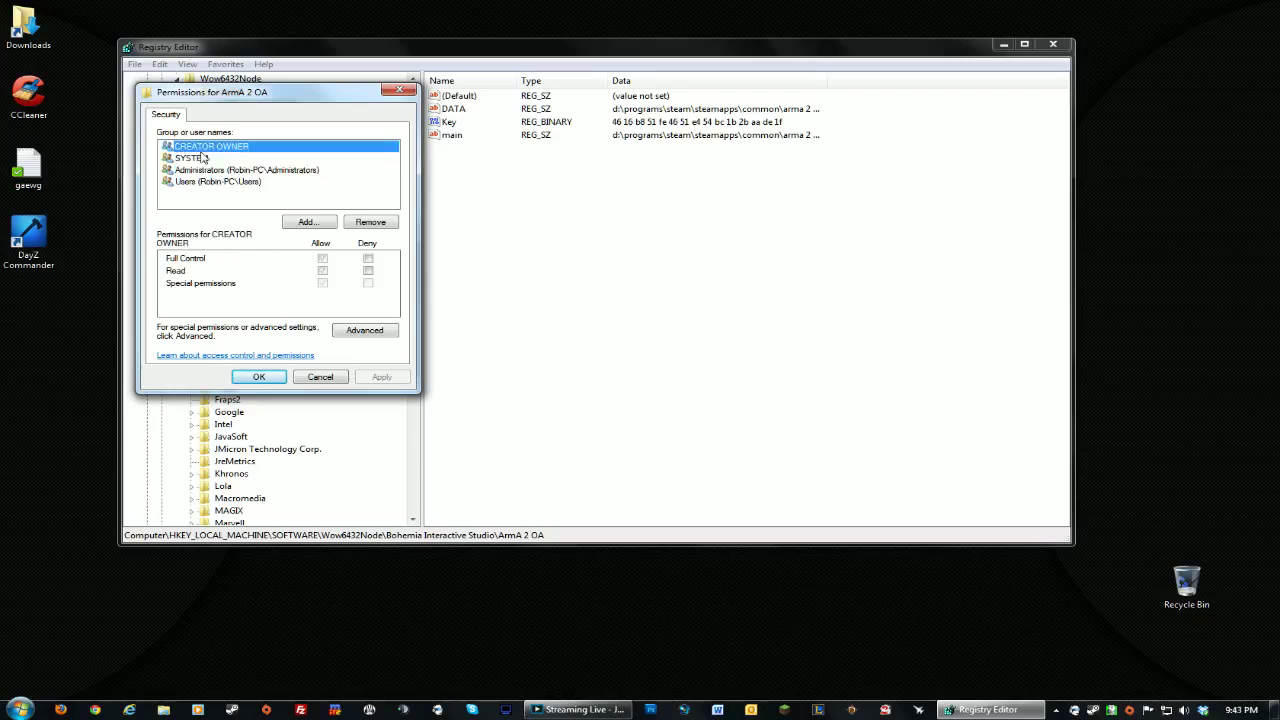
click(208, 172)
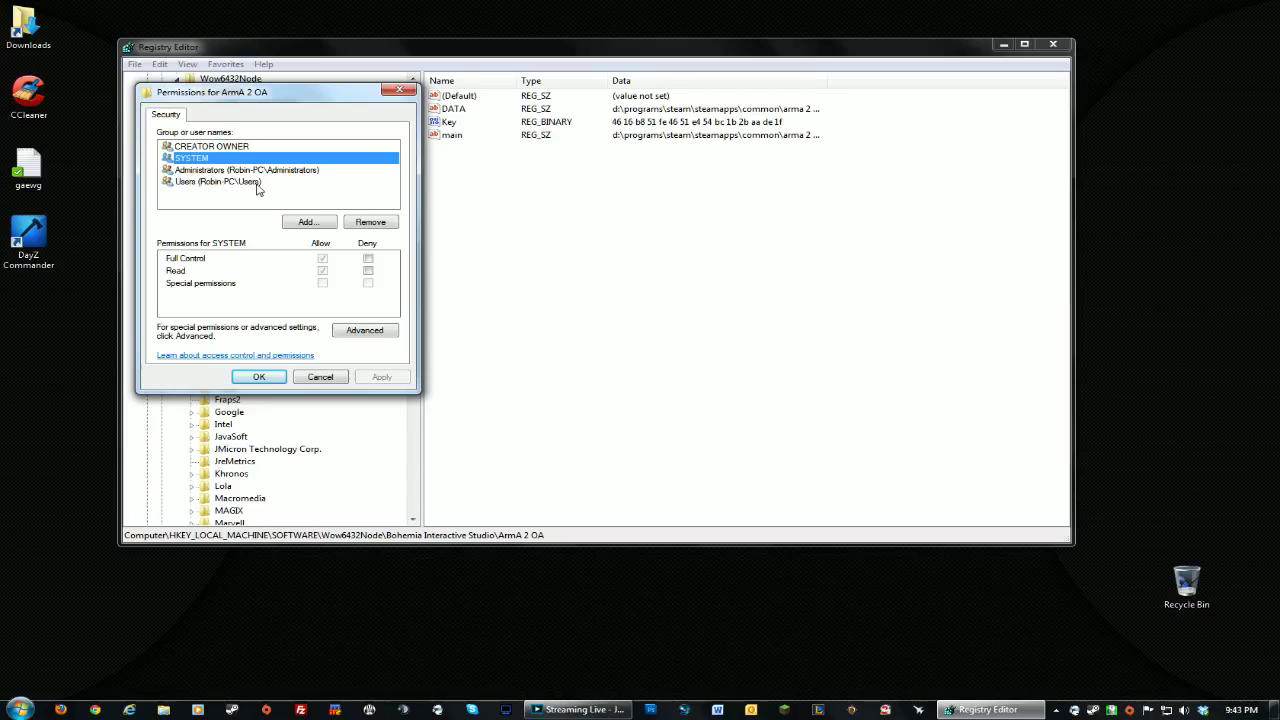
click(240, 171)
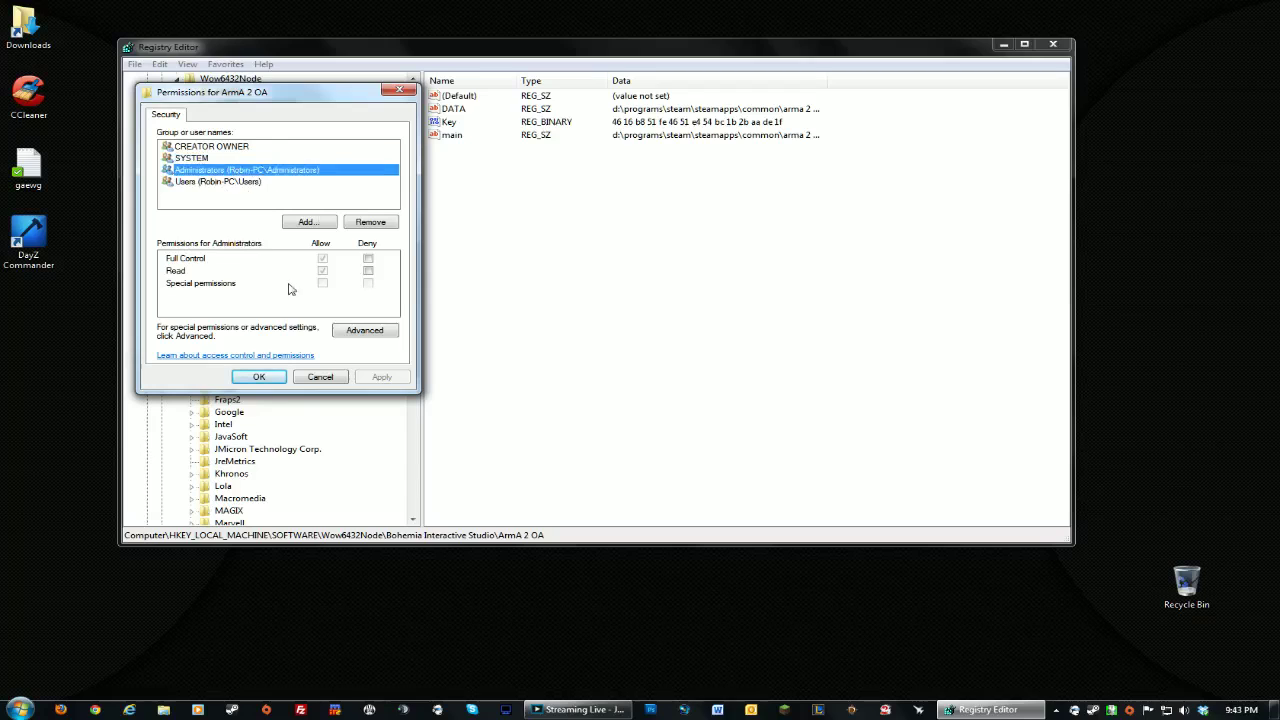
click(358, 340)
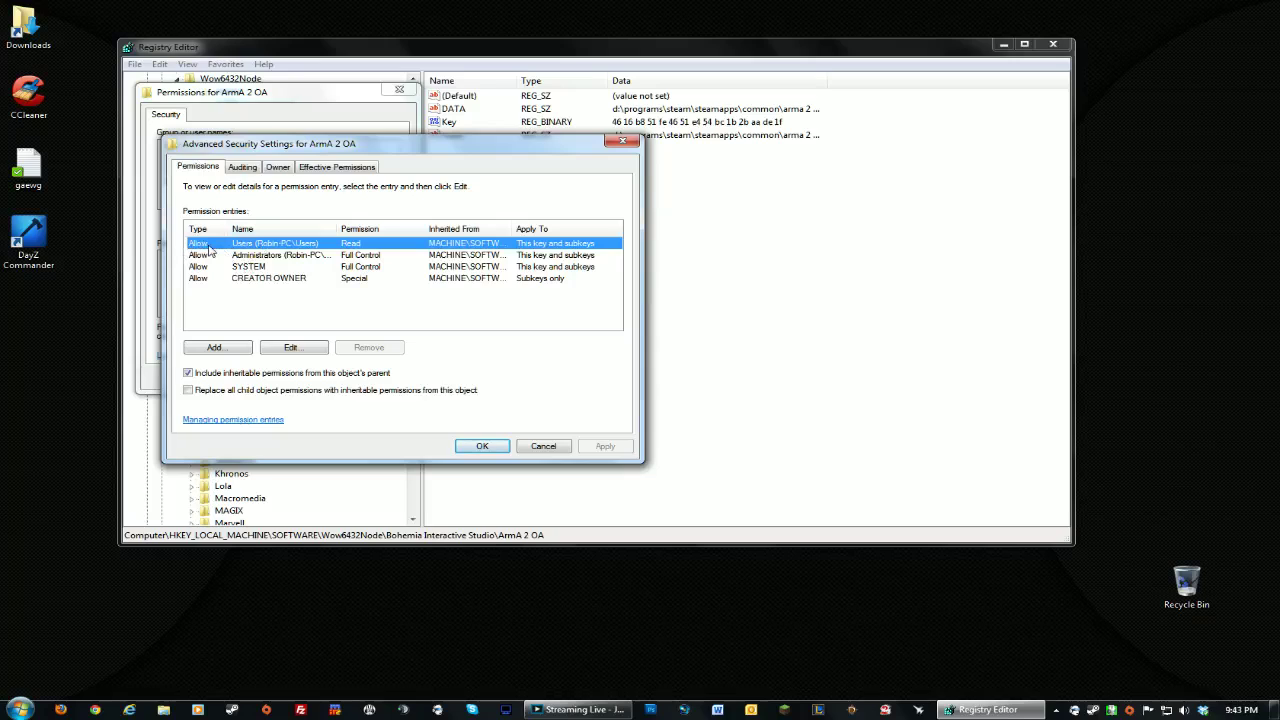
Inspect the Users permission entry, then confirm the entry, Advanced Security Settings and Permissions dialogs.
click(296, 351)
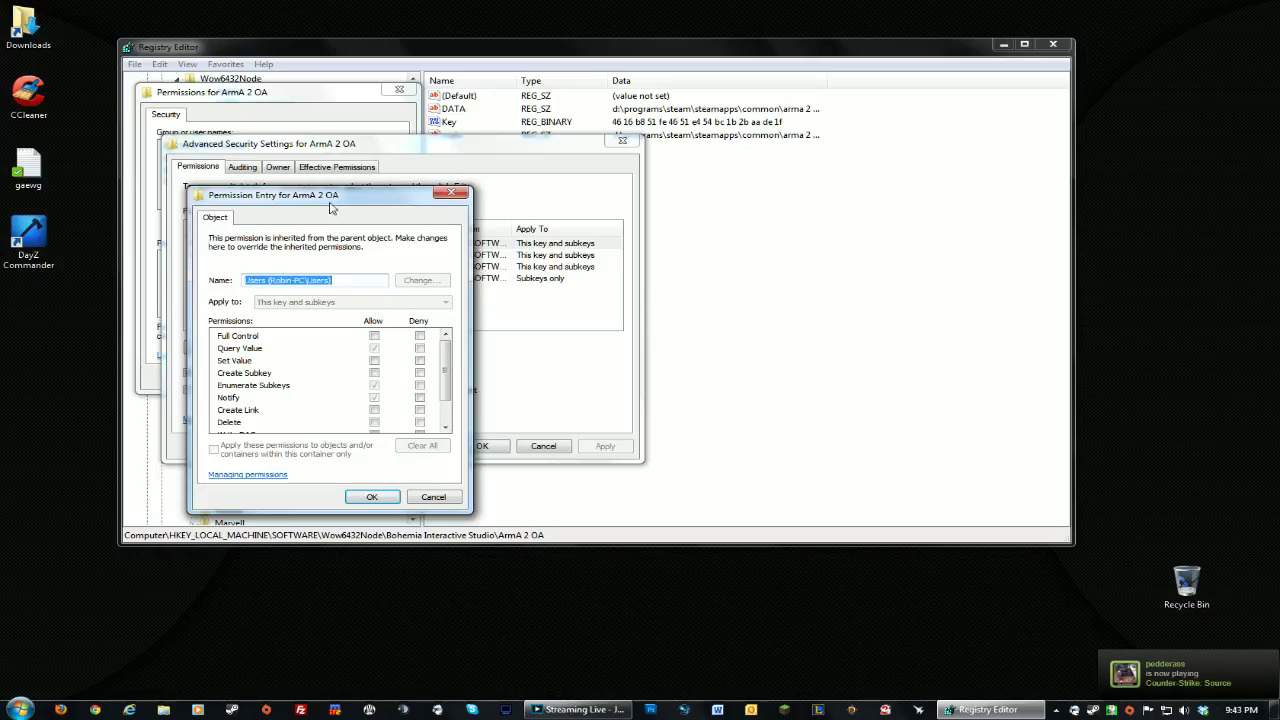
drag(360, 185, 581, 163)
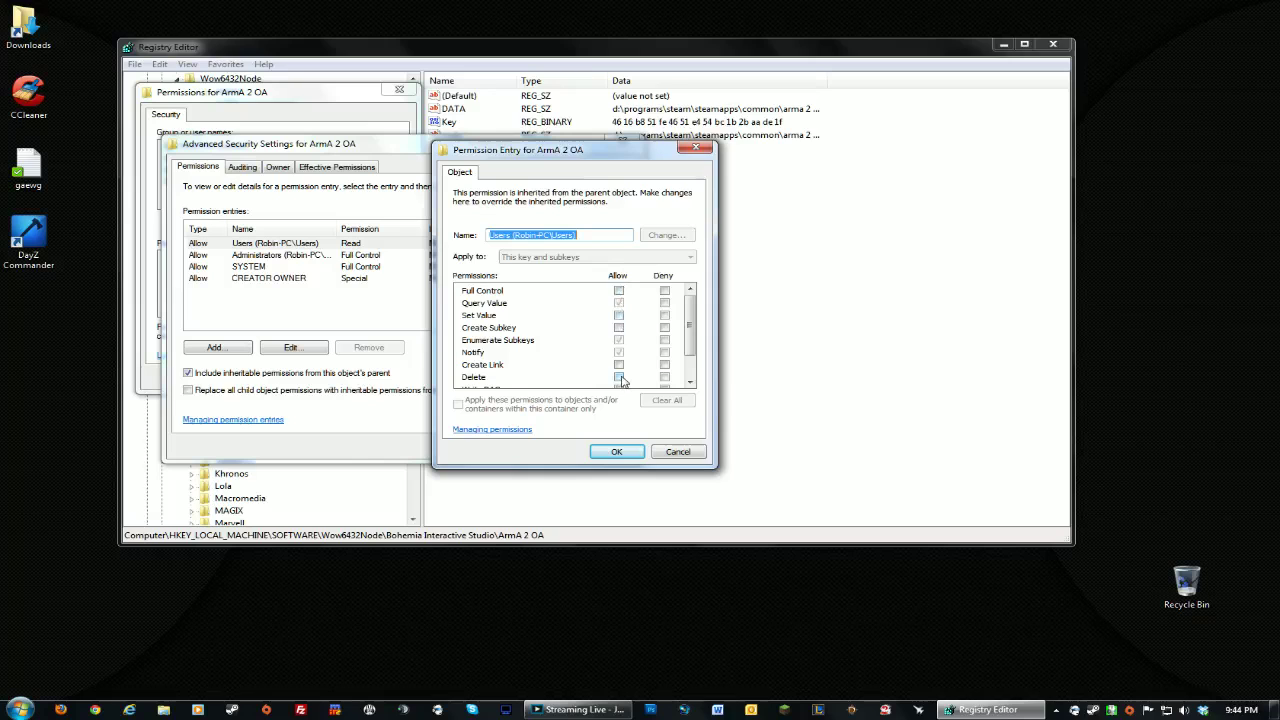
click(629, 453)
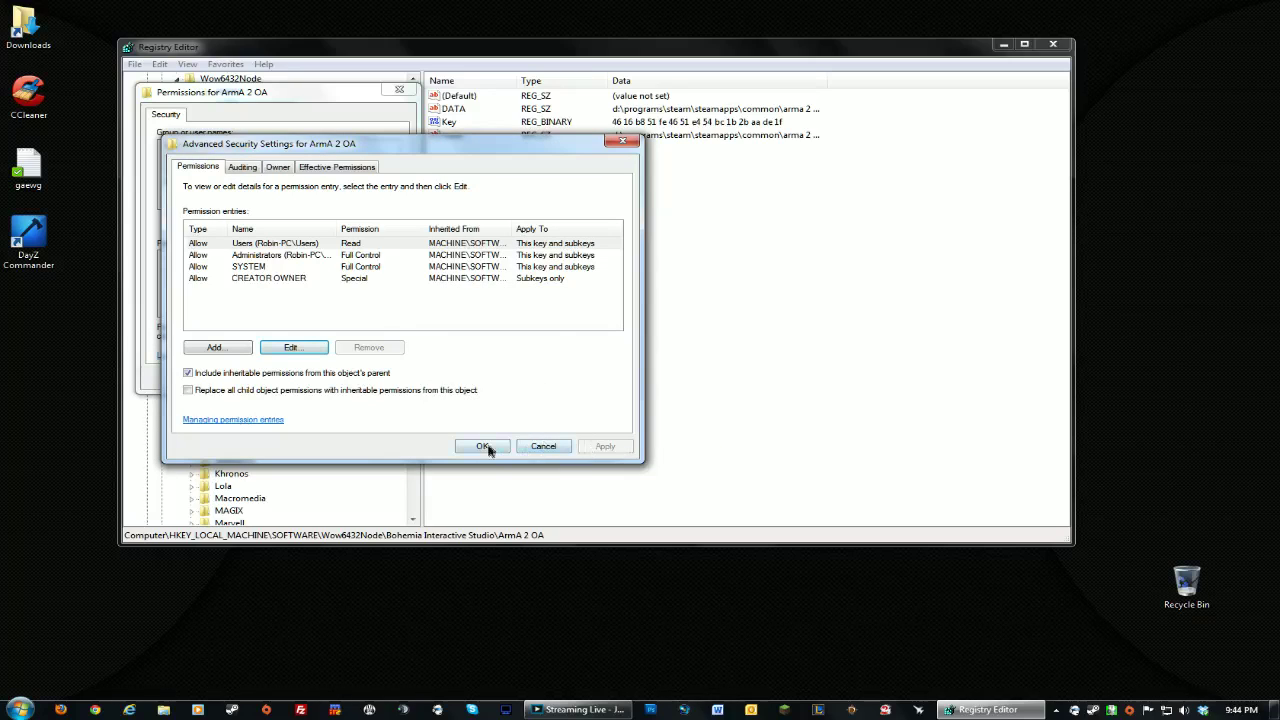
click(487, 449)
click(286, 380)
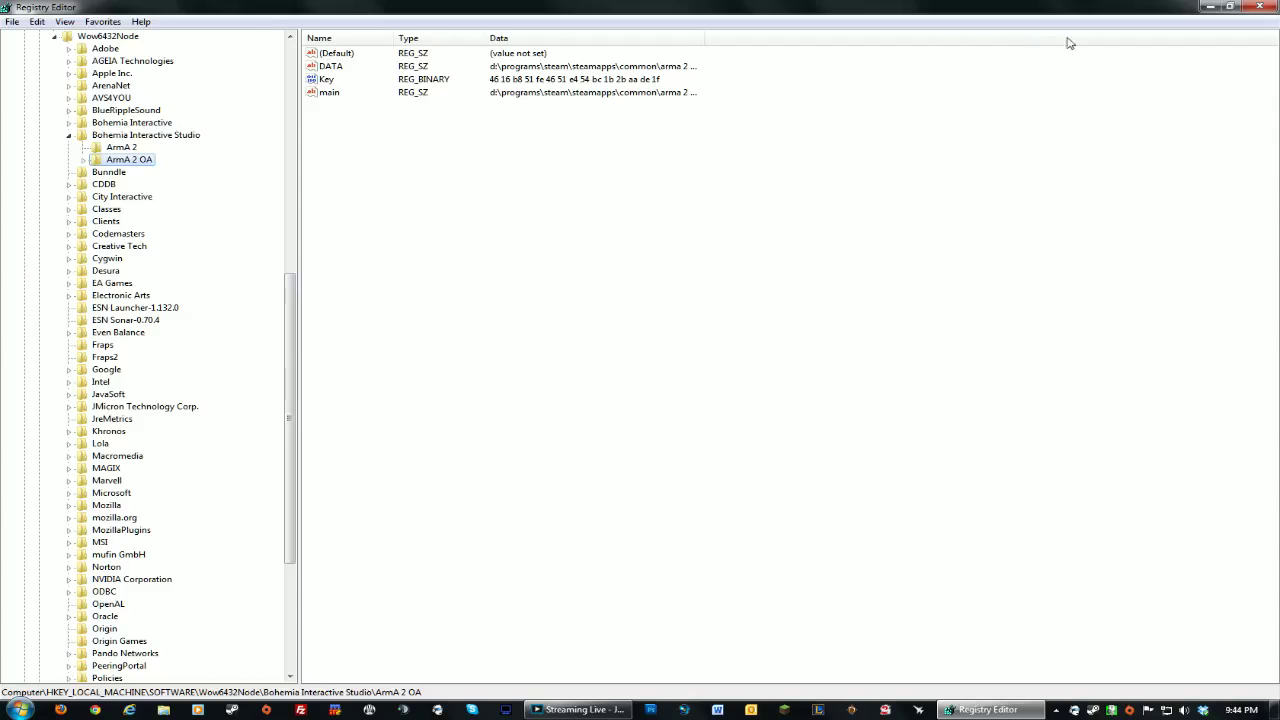
Close Registry Editor, view ARMA 2: Operation Arrowhead in the Steam library, then close Steam.
click(1055, 44)
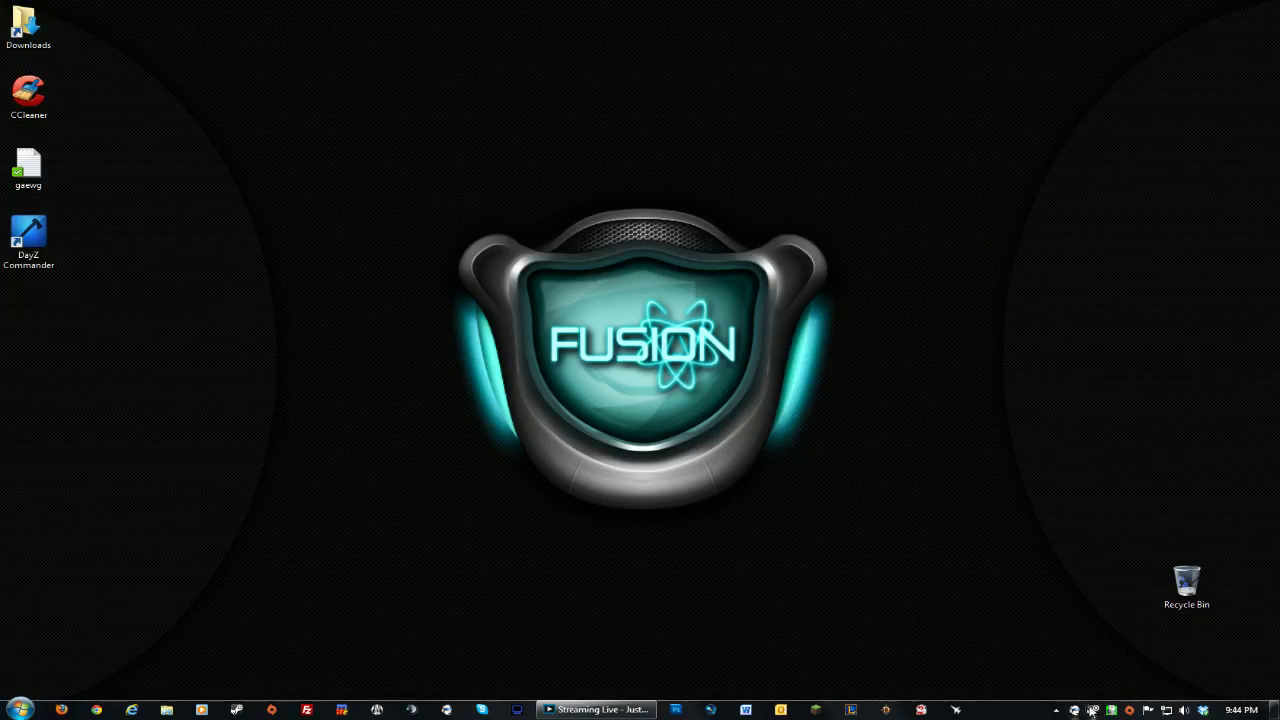
right_click(1091, 710)
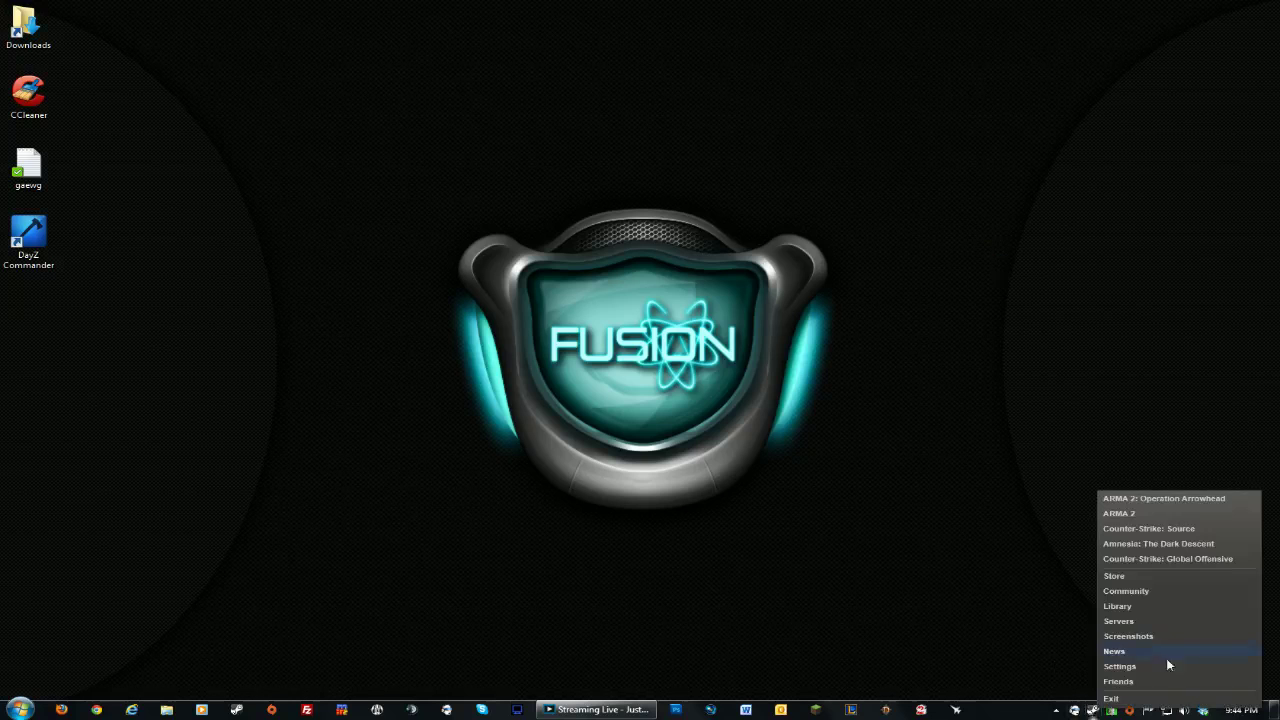
click(1150, 606)
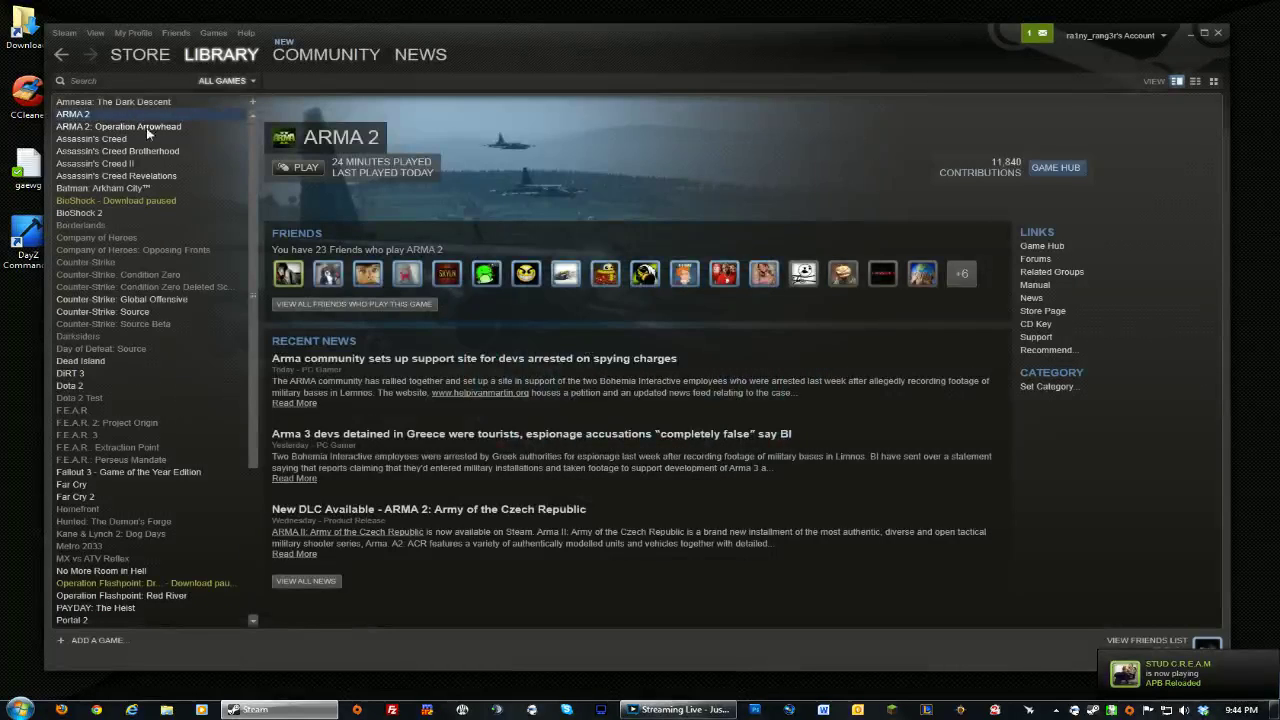
click(148, 128)
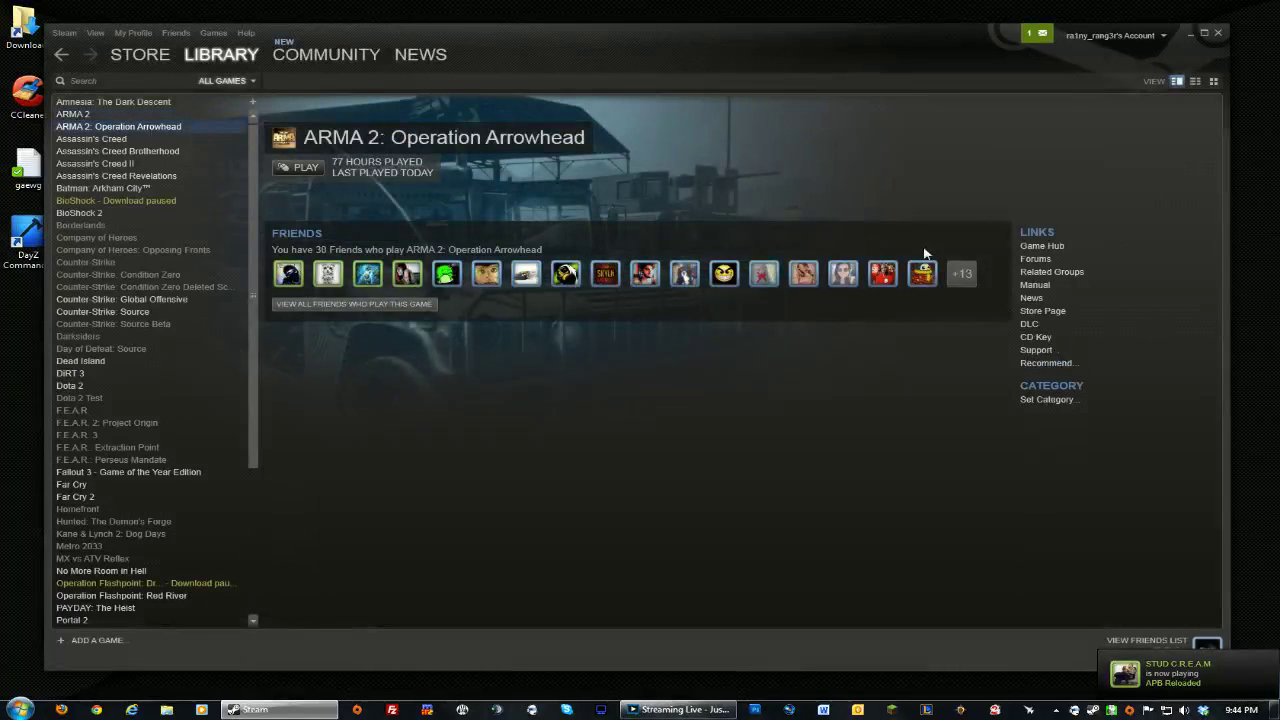
click(1218, 33)
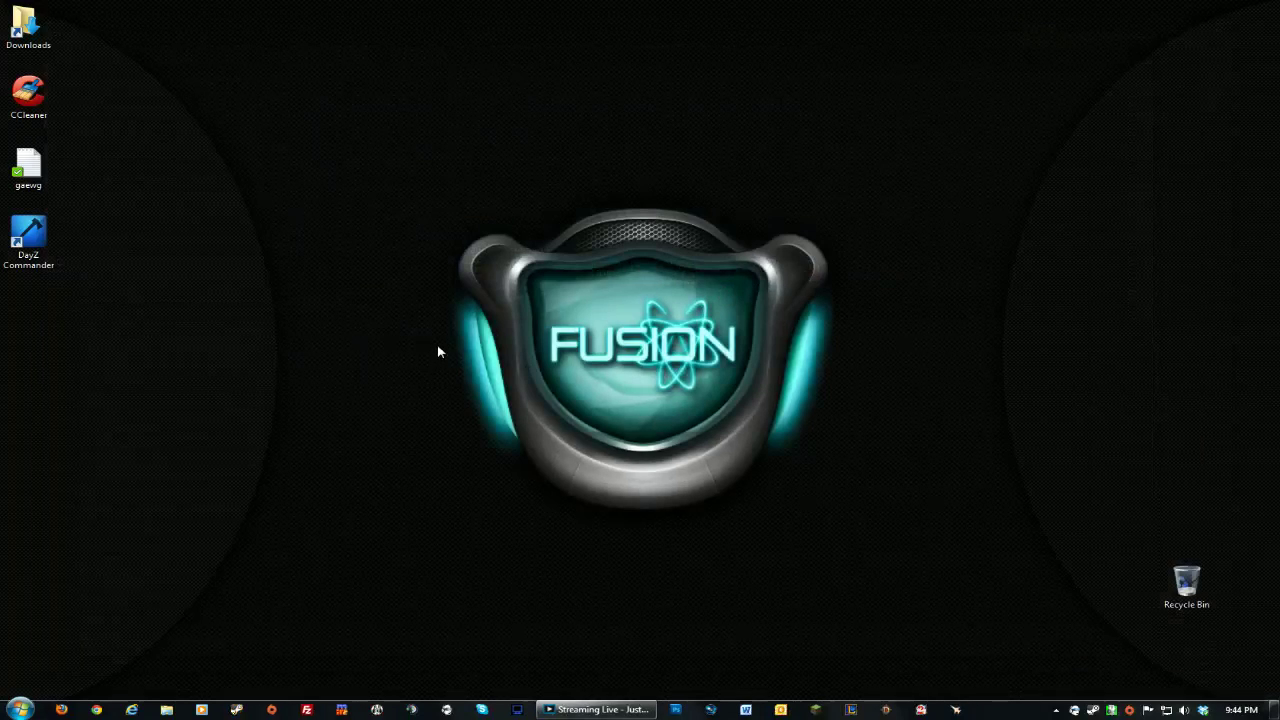
Restore the minimized Streaming Live window from the taskbar.
click(597, 709)
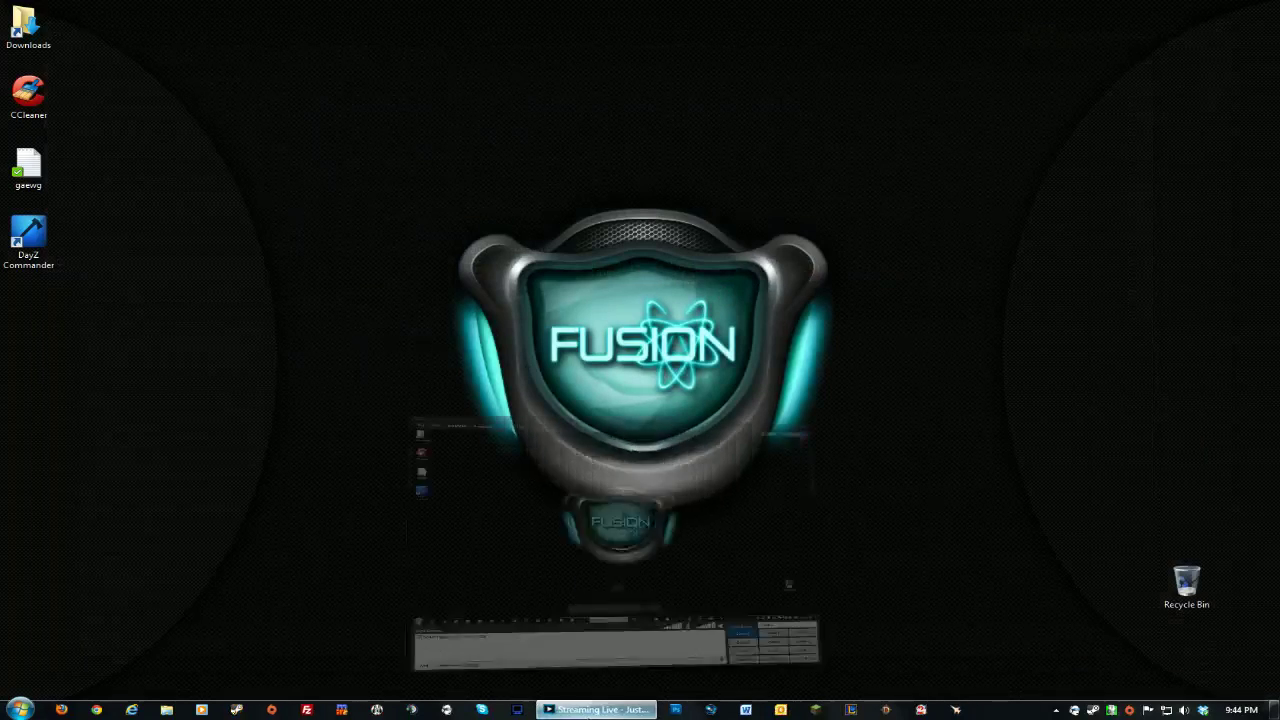